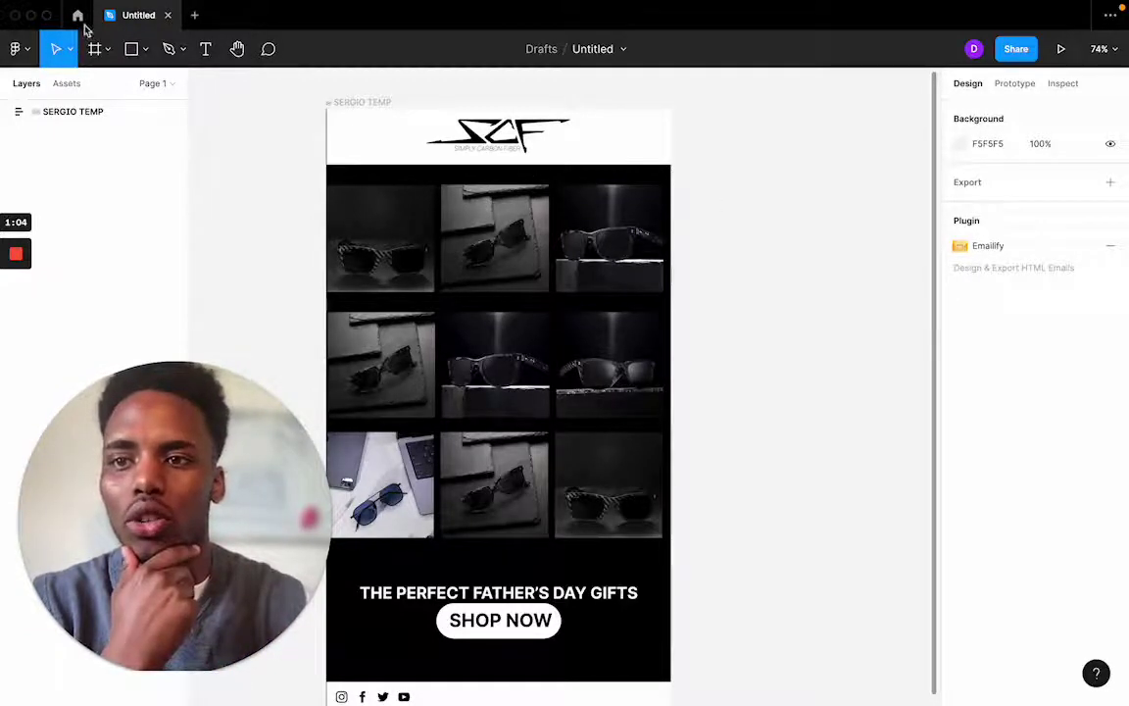
# - Search Figma Community plugins for 'emailify' and confirm Emailify HTML Email Builder shows Installed
pyautogui.click(15, 48)
pyautogui.moveTo(88, 265)
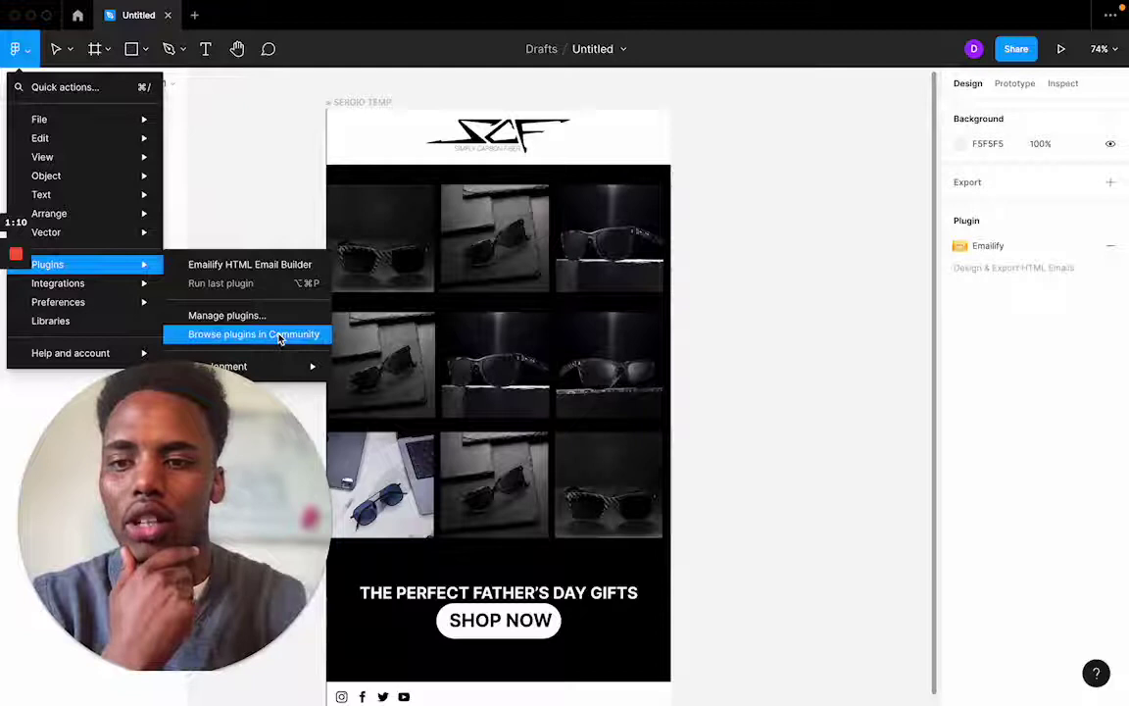
pyautogui.click(281, 336)
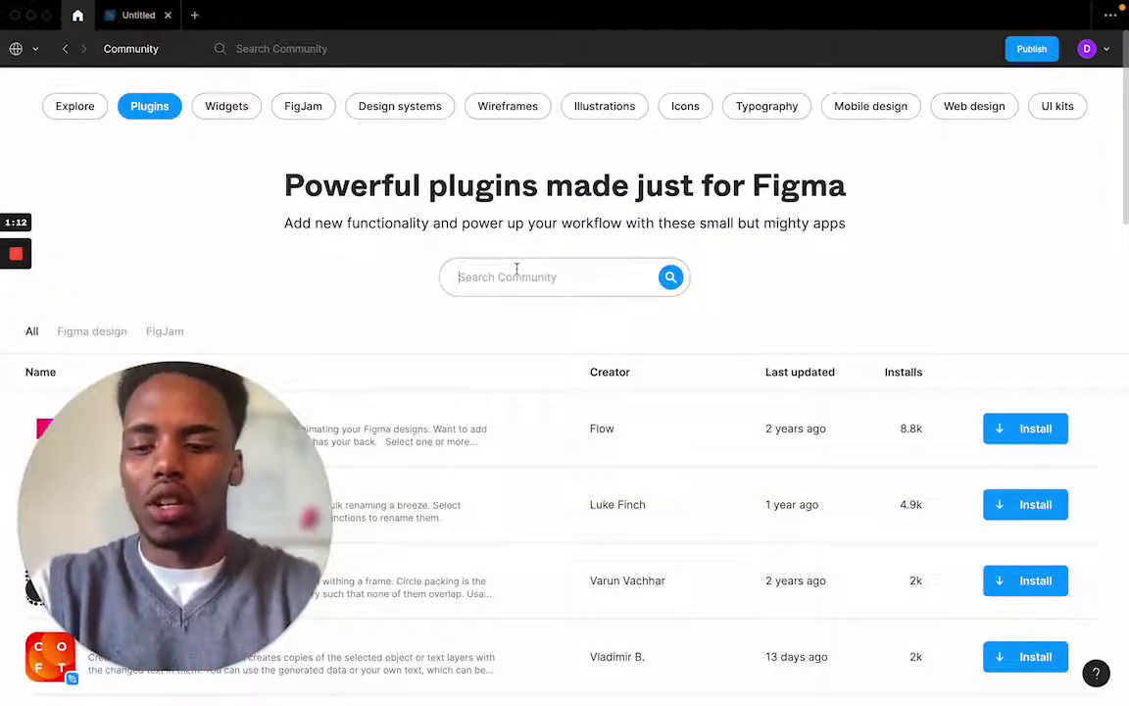
pyautogui.write('emailify')
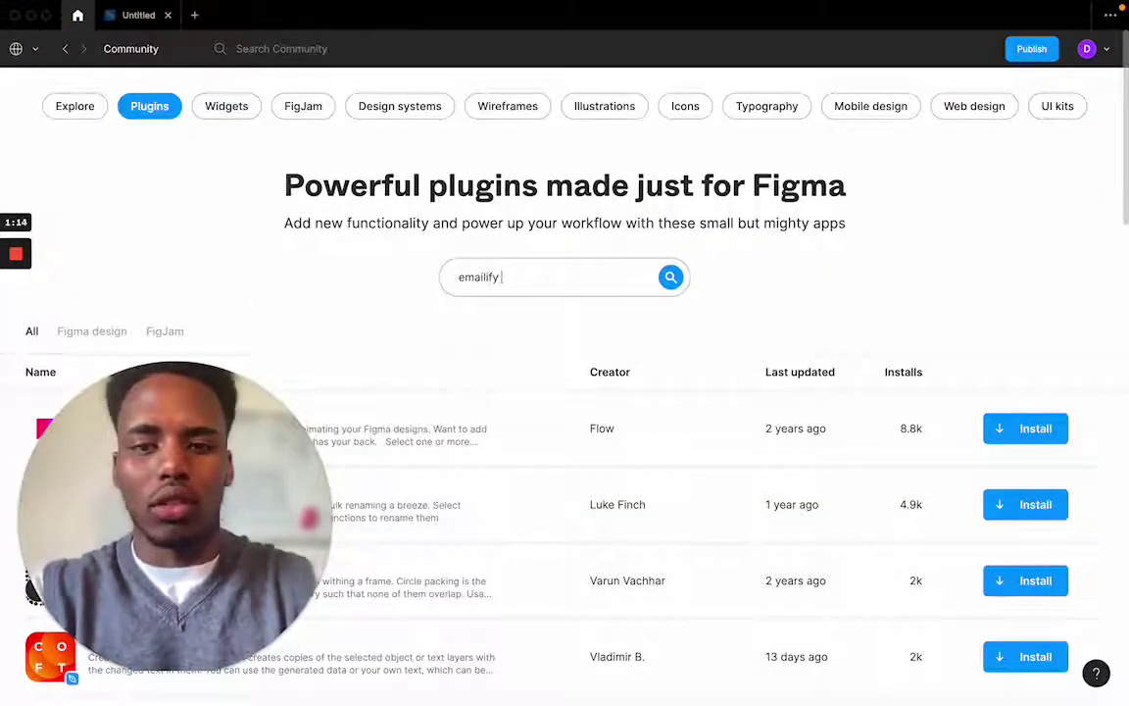
pyautogui.click(670, 280)
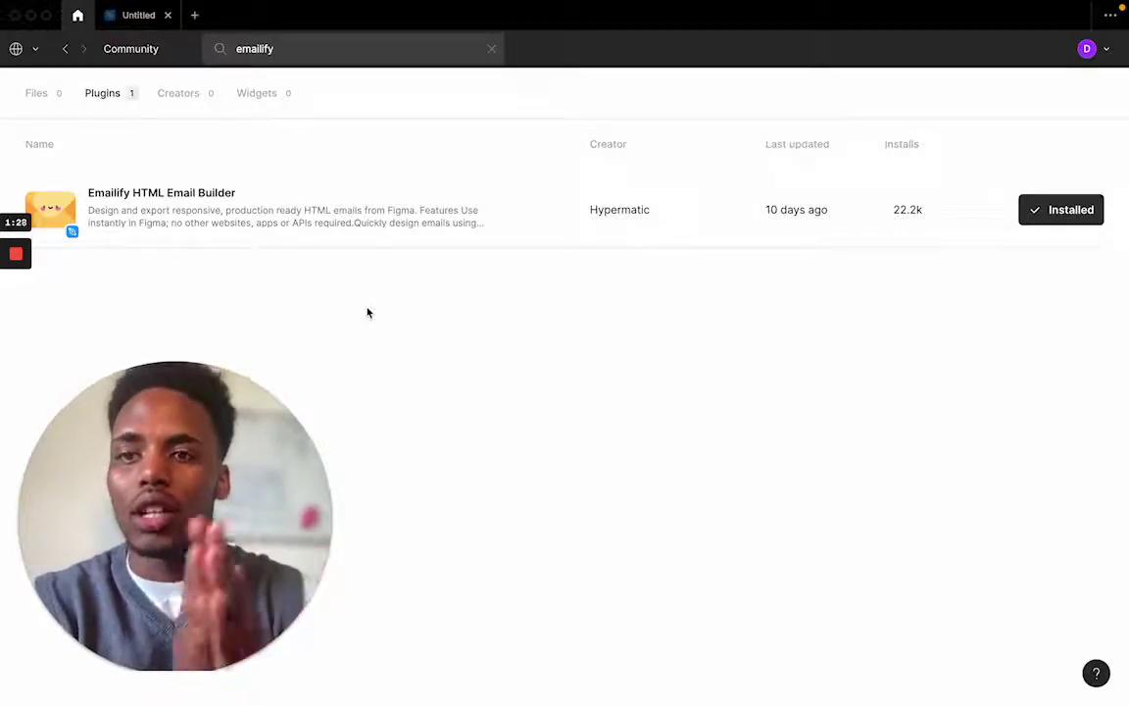
# - Back in the Untitled file, select the SERGIO TEMP frame and launch Emailify
pyautogui.click(142, 16)
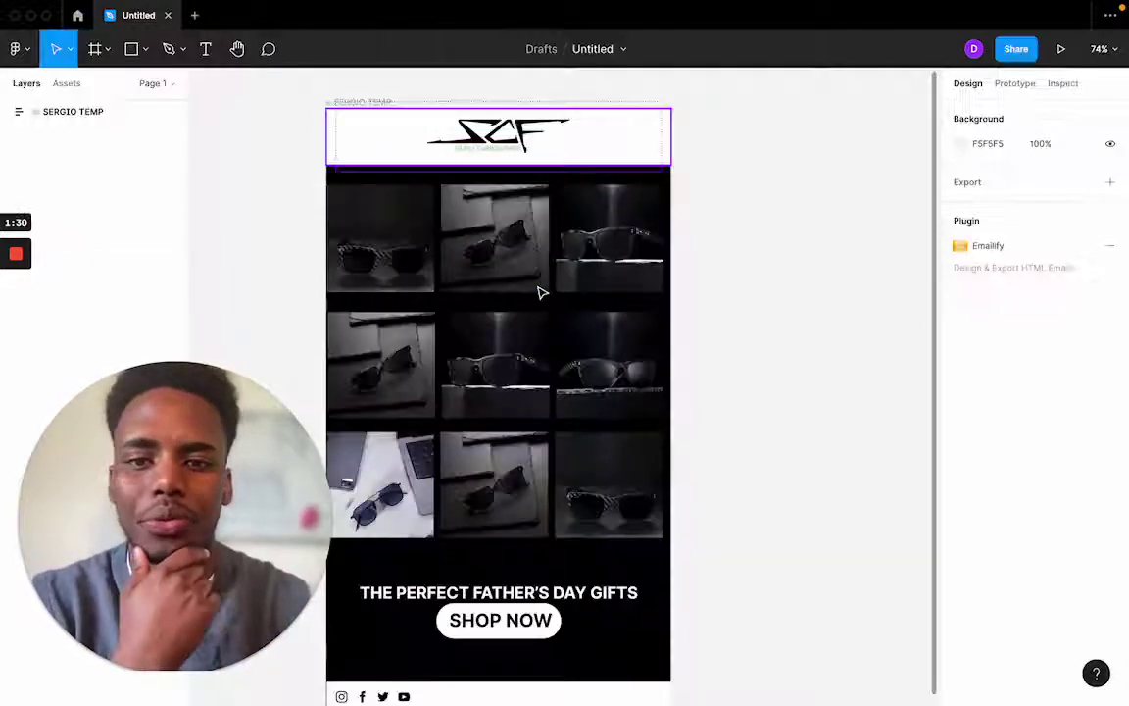
pyautogui.scroll(-3, 540, 290)
pyautogui.scroll(3, 540, 290)
pyautogui.scroll(-2, 540, 290)
pyautogui.scroll(1, 542, 292)
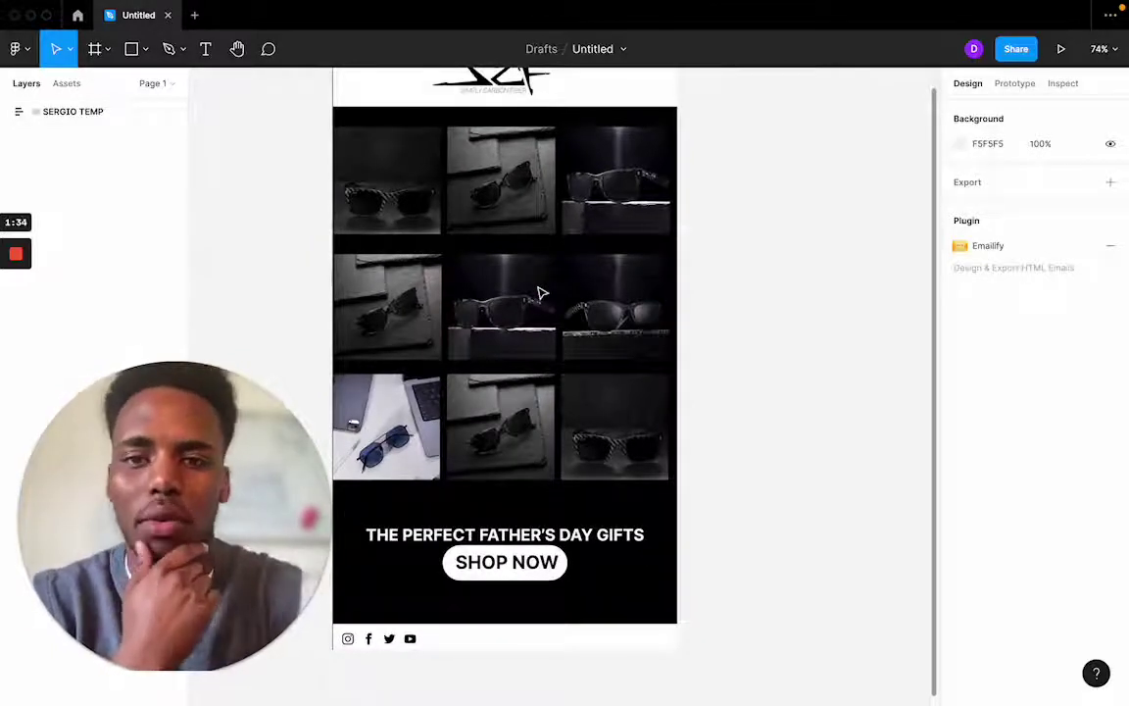
pyautogui.scroll(2, 542, 292)
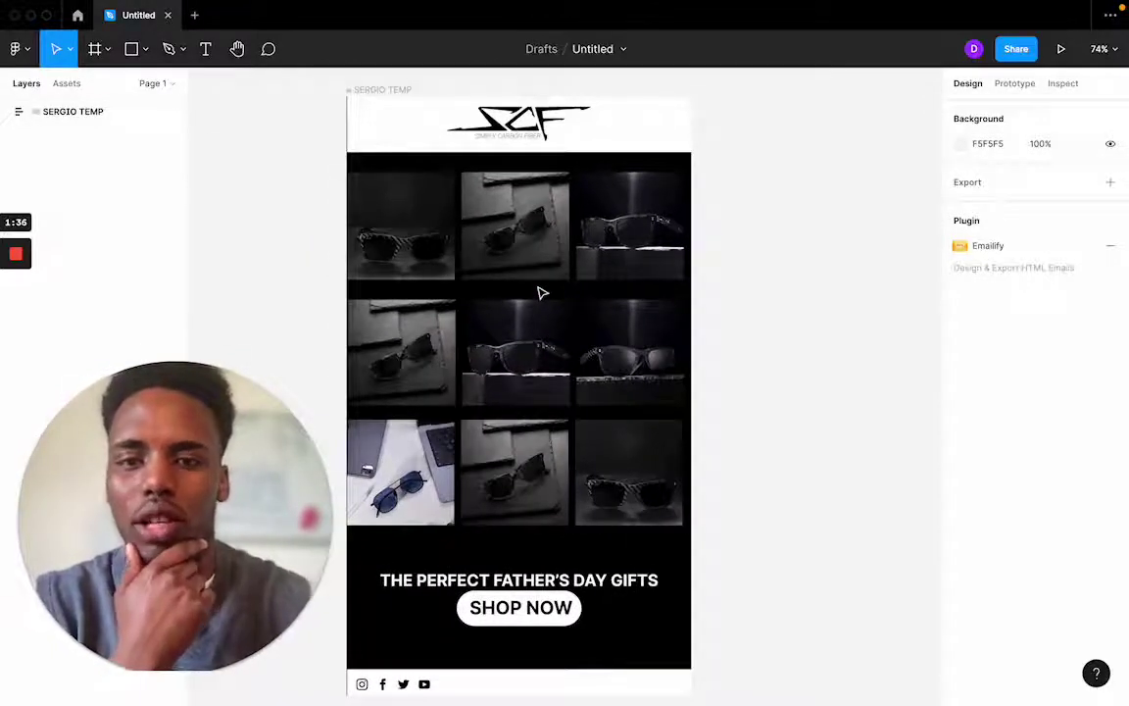
pyautogui.click(586, 294)
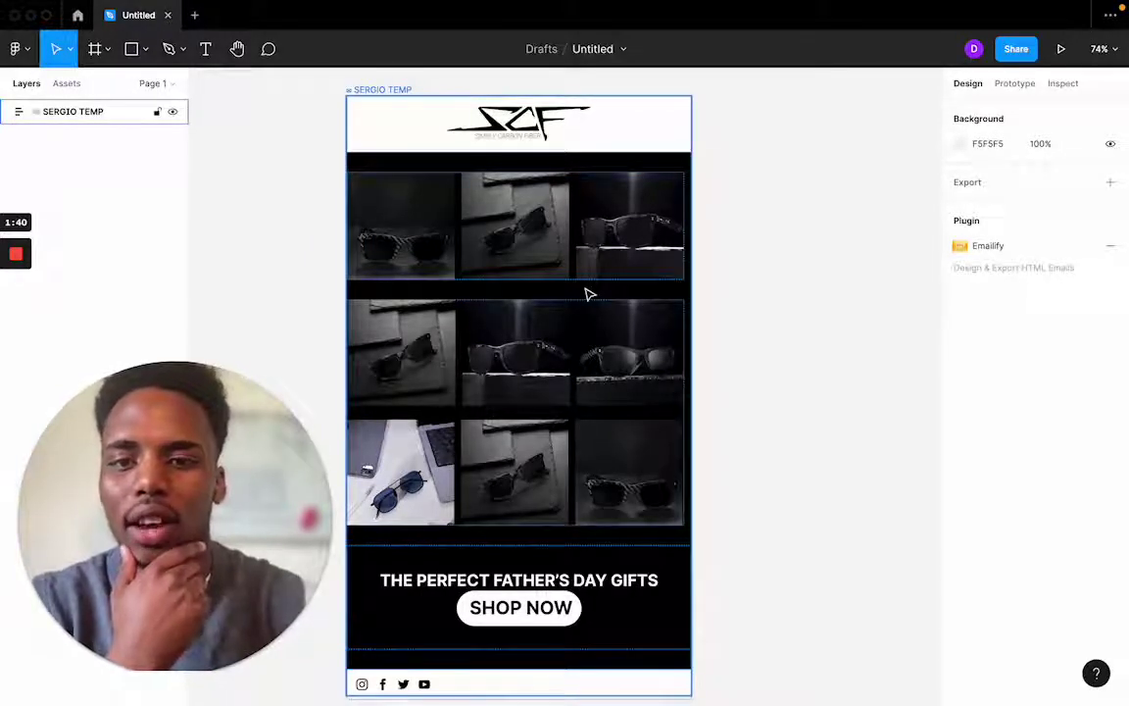
pyautogui.scroll(-2, 588, 294)
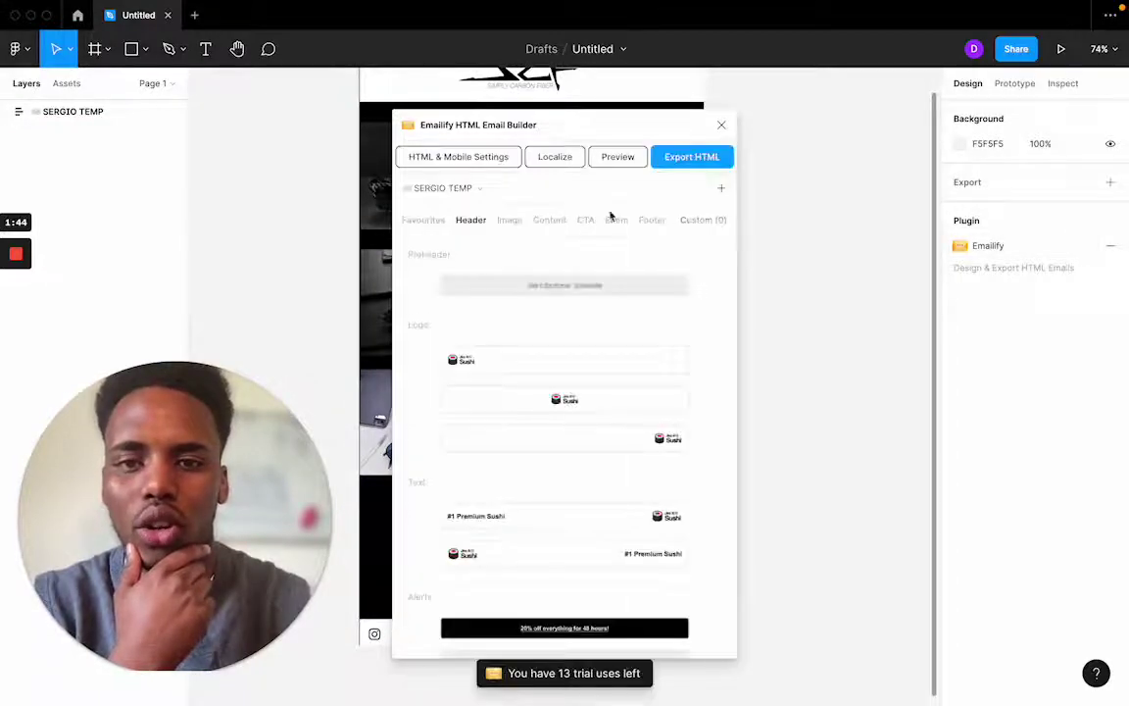
pyautogui.scroll(-3, 546, 321)
pyautogui.scroll(-3, 546, 321)
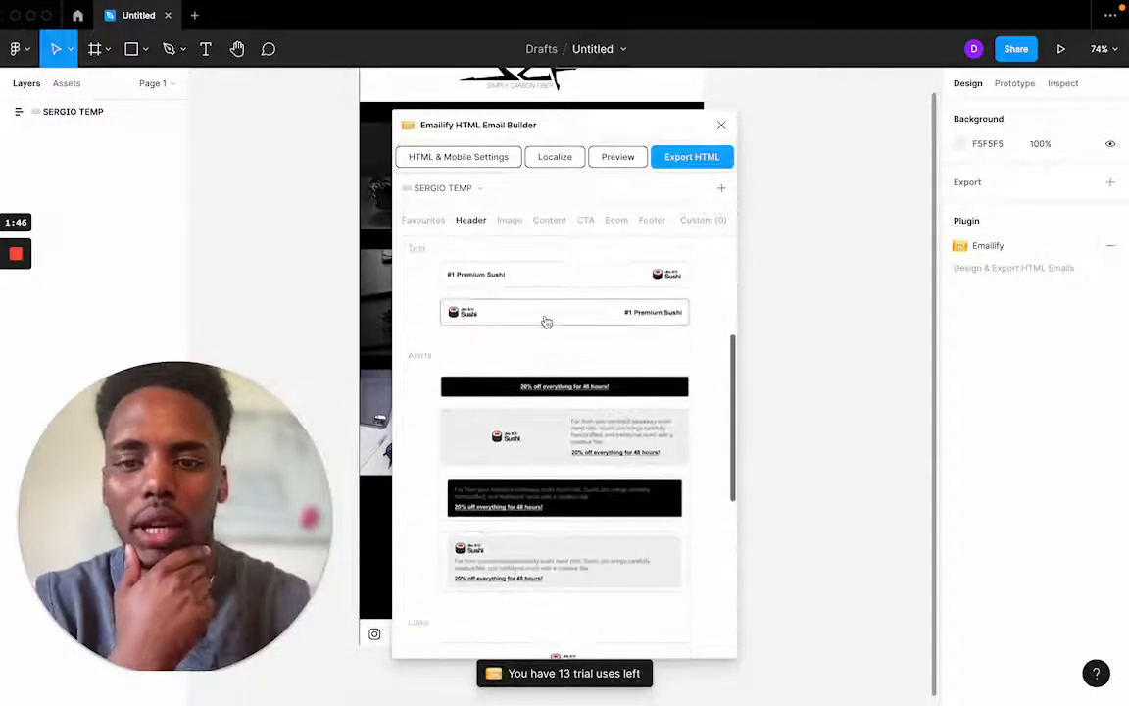
pyautogui.scroll(3, 546, 321)
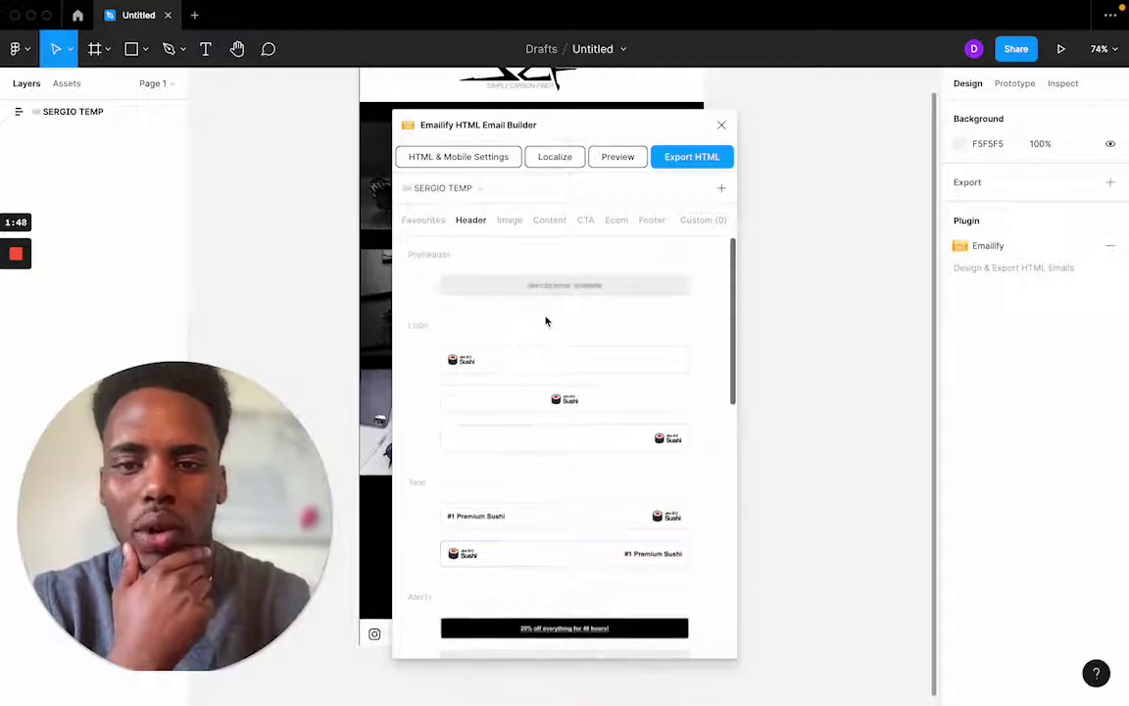
pyautogui.scroll(-2, 546, 321)
# - Browse Emailify's Image, Content, CTA, Footer and Header components, ending on Favourites
pyautogui.click(432, 225)
pyautogui.click(508, 222)
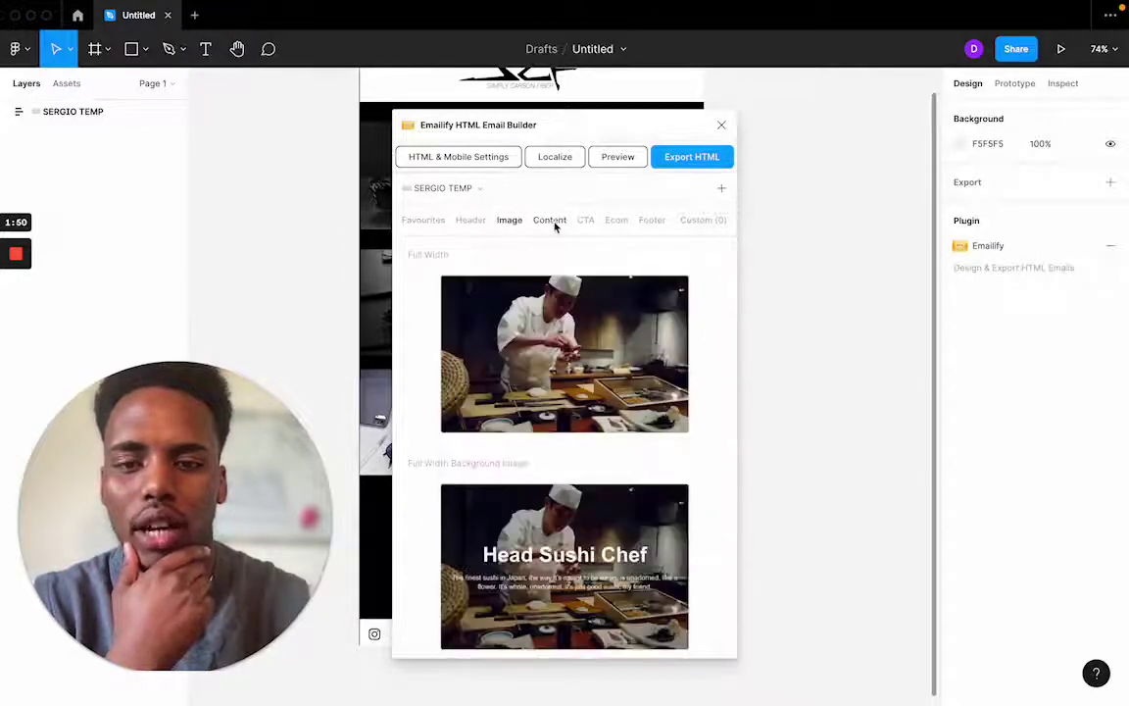
pyautogui.click(554, 224)
pyautogui.click(588, 225)
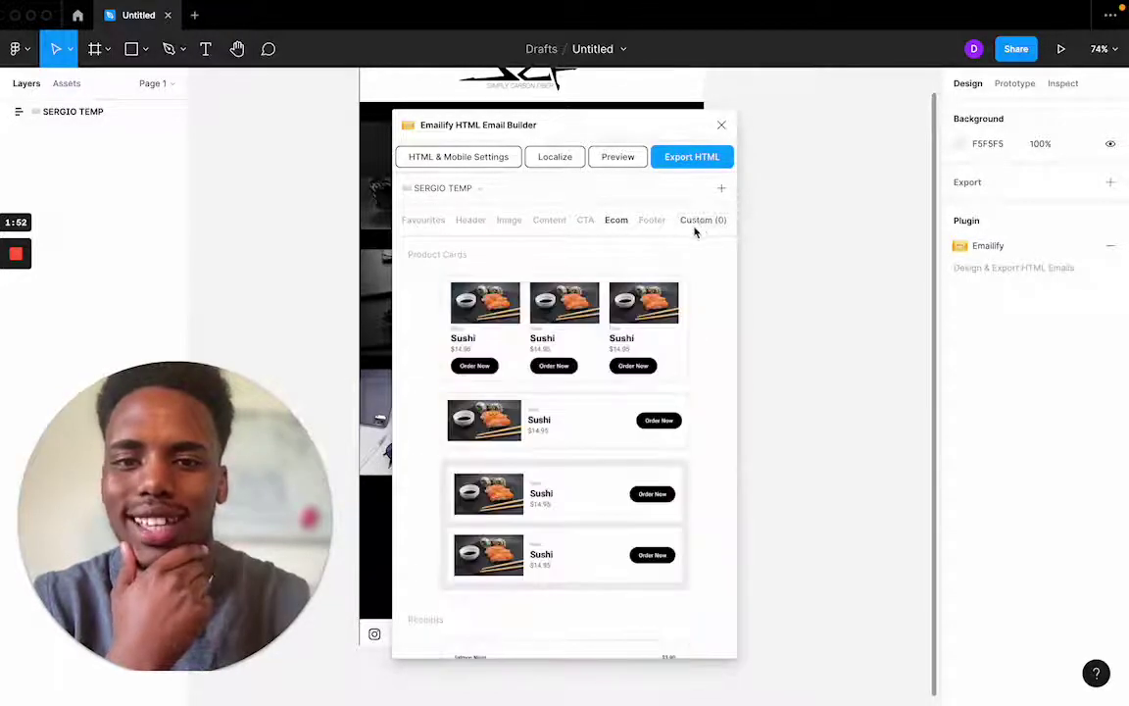
pyautogui.click(649, 223)
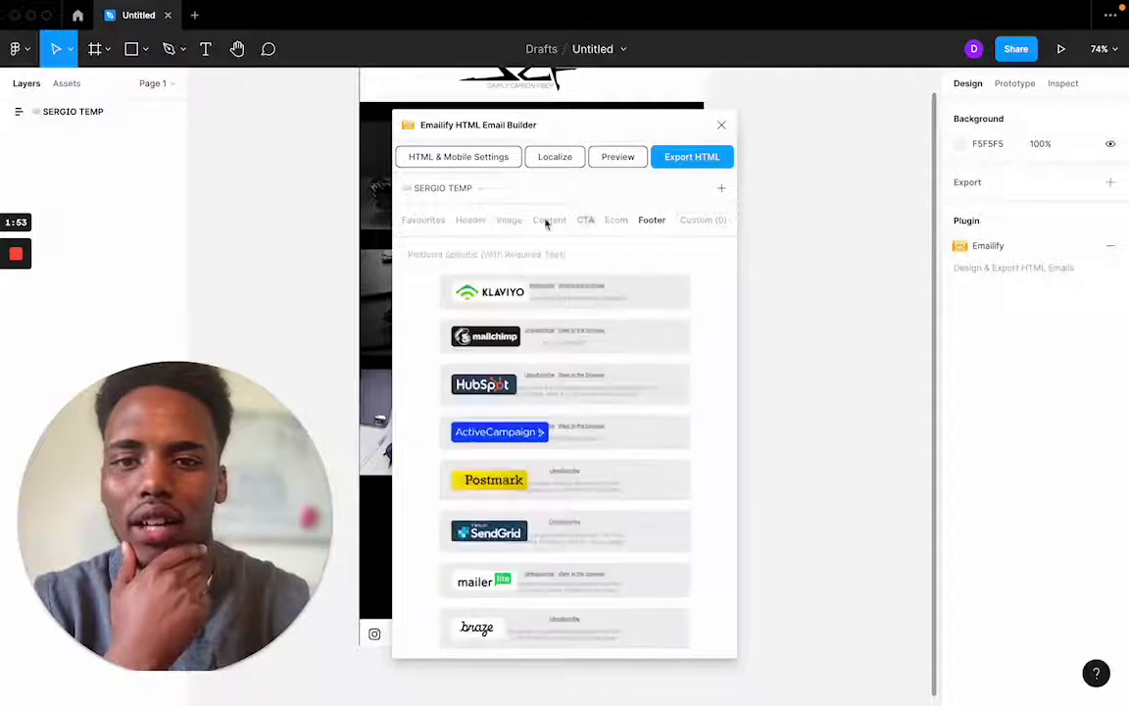
pyautogui.click(471, 220)
pyautogui.click(425, 220)
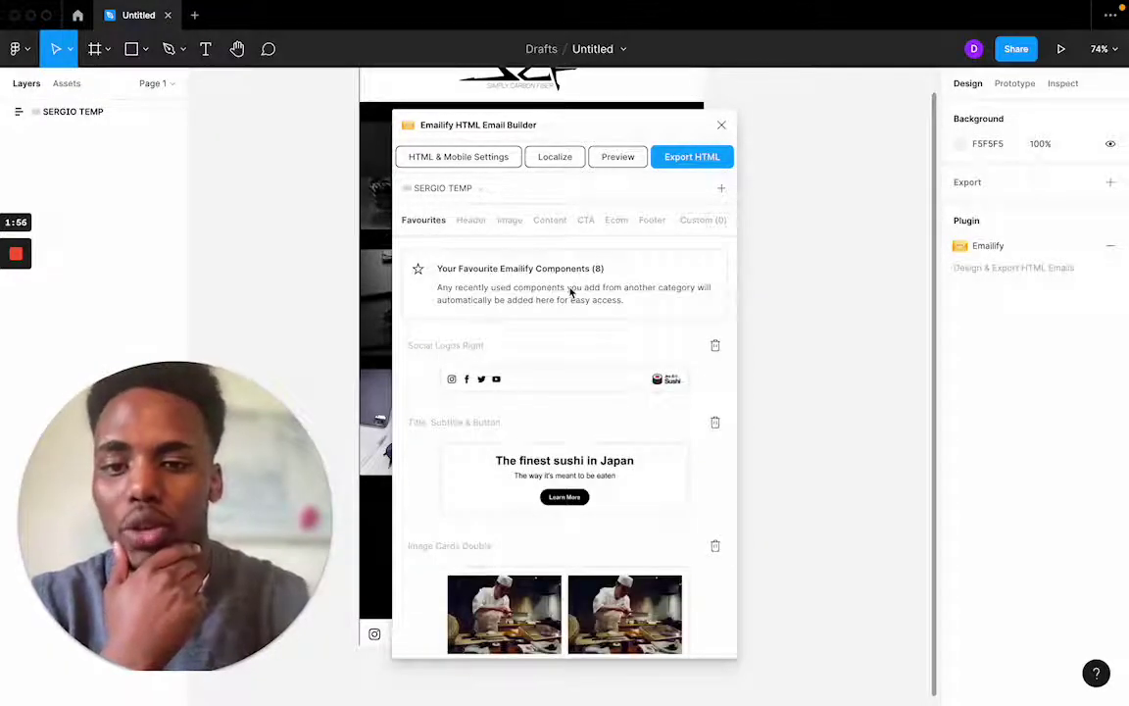
pyautogui.scroll(-1, 570, 405)
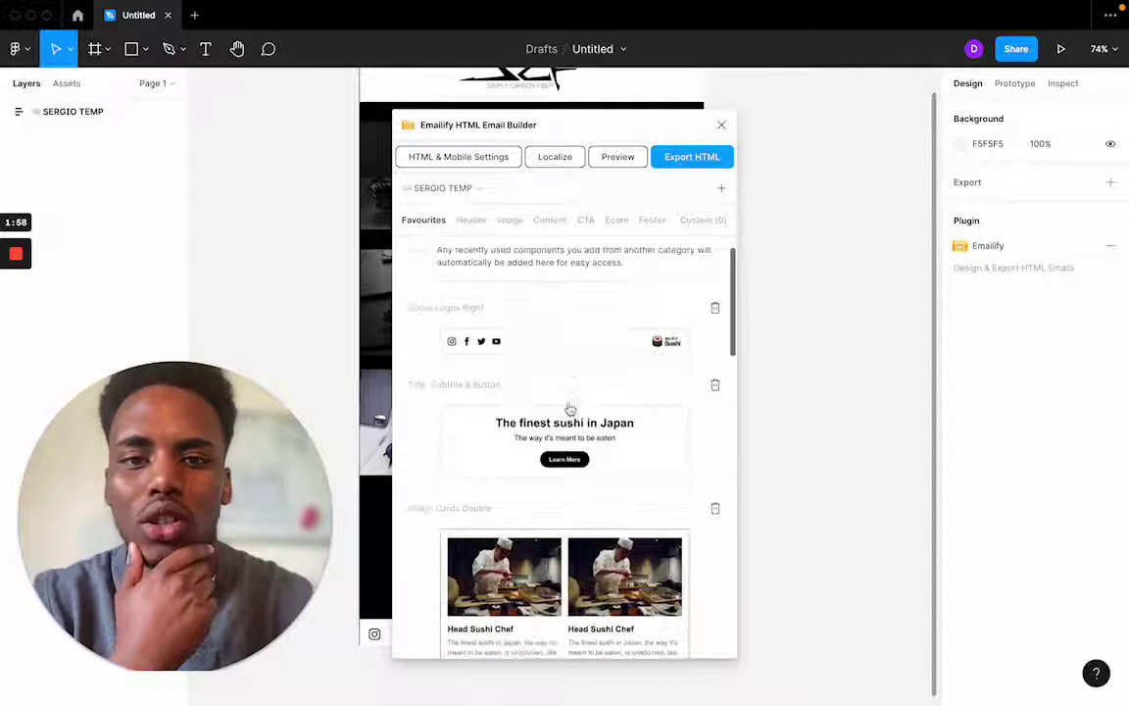
pyautogui.scroll(1, 570, 406)
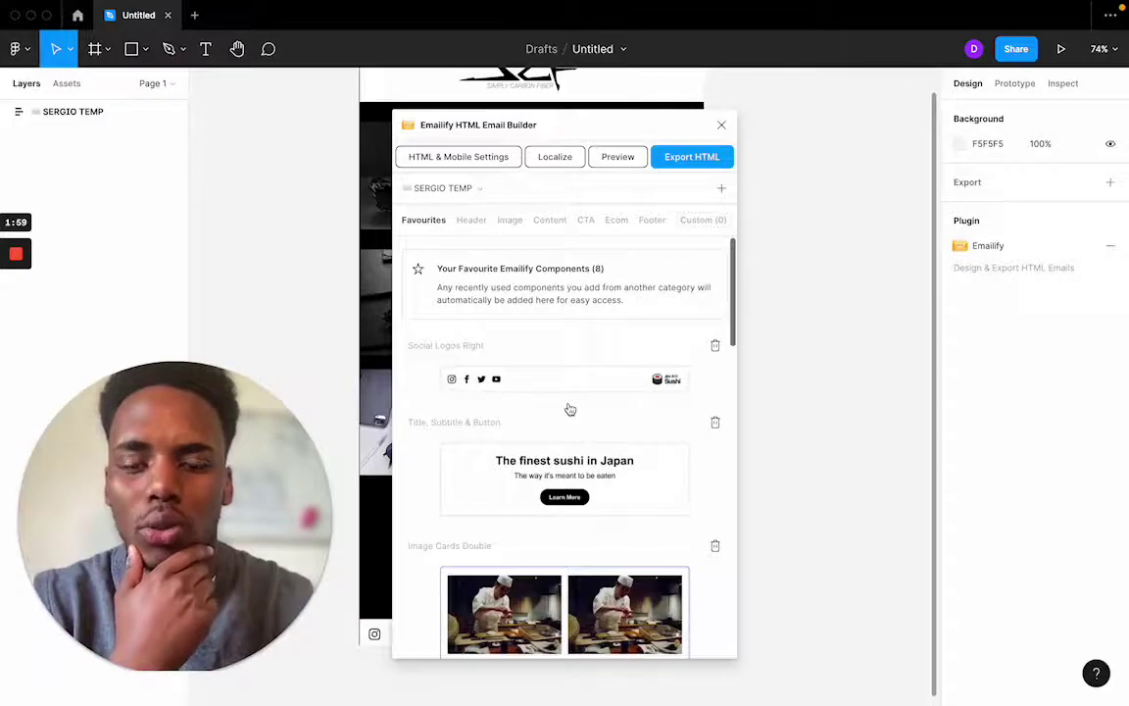
# - Set the Emailify HTML export to upload to Klaviyo and follow the Private API Key link
pyautogui.click(704, 161)
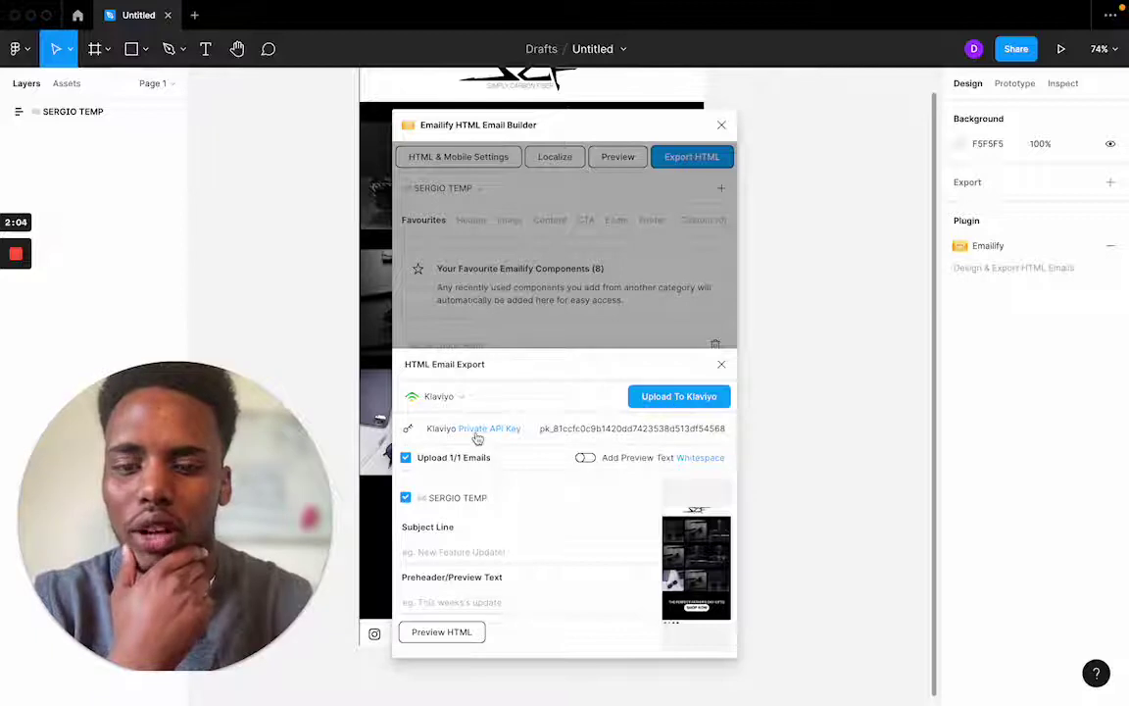
pyautogui.click(463, 397)
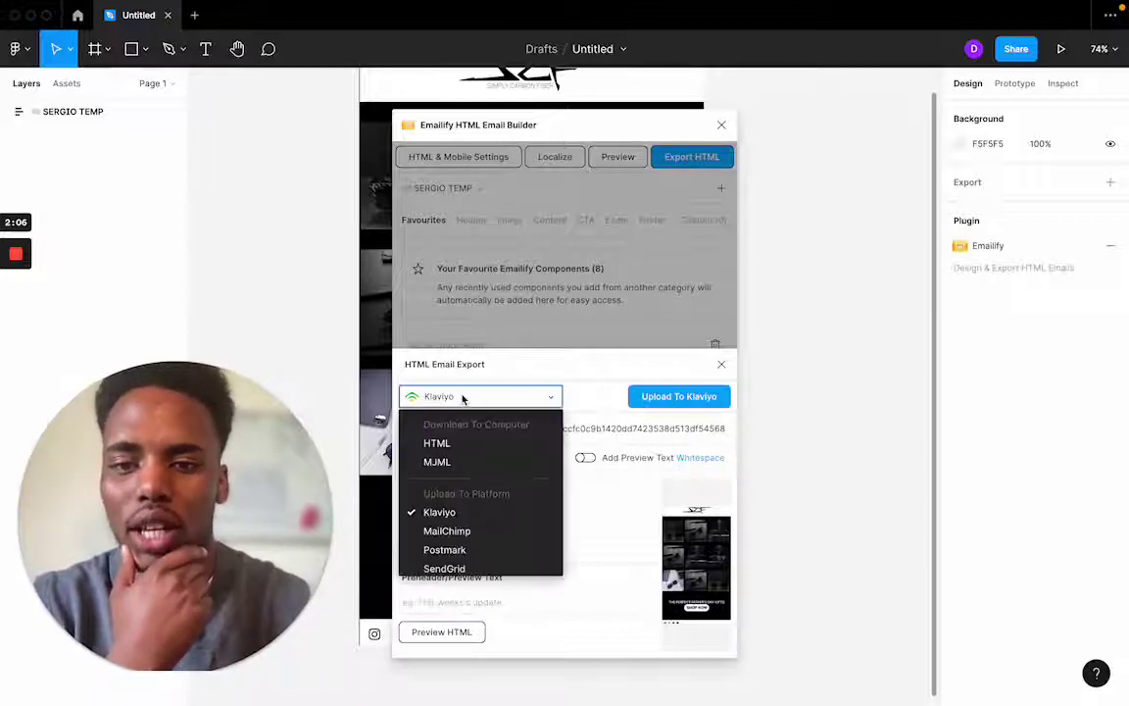
pyautogui.click(460, 443)
pyautogui.click(494, 398)
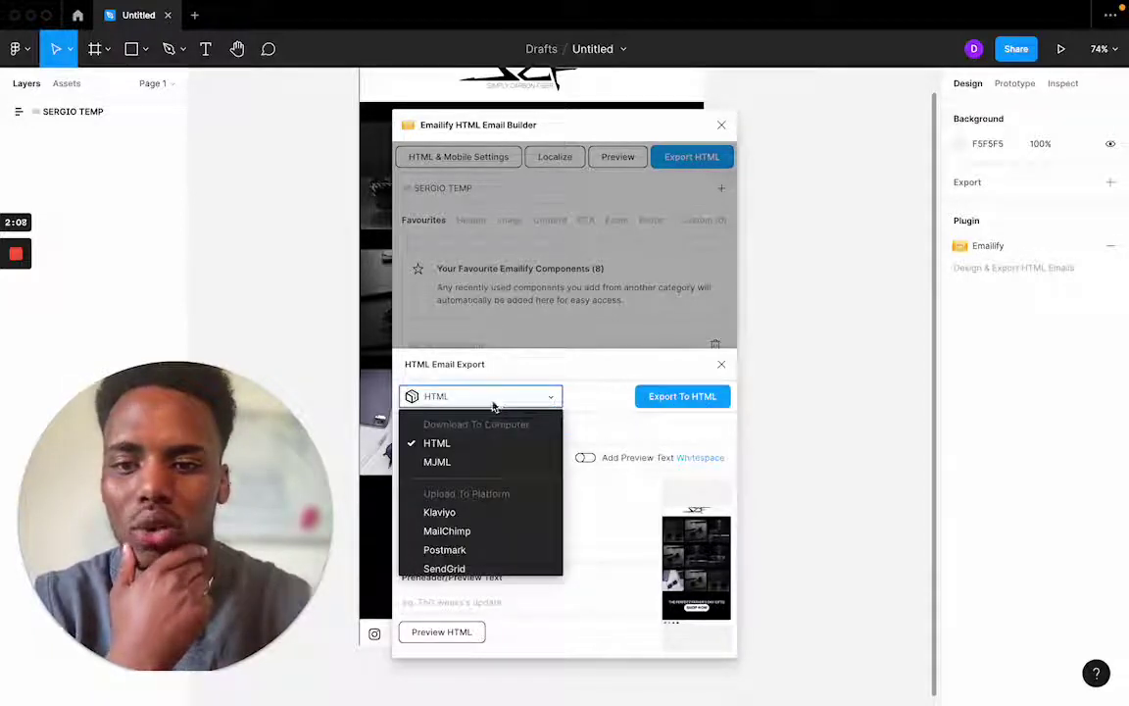
pyautogui.click(476, 514)
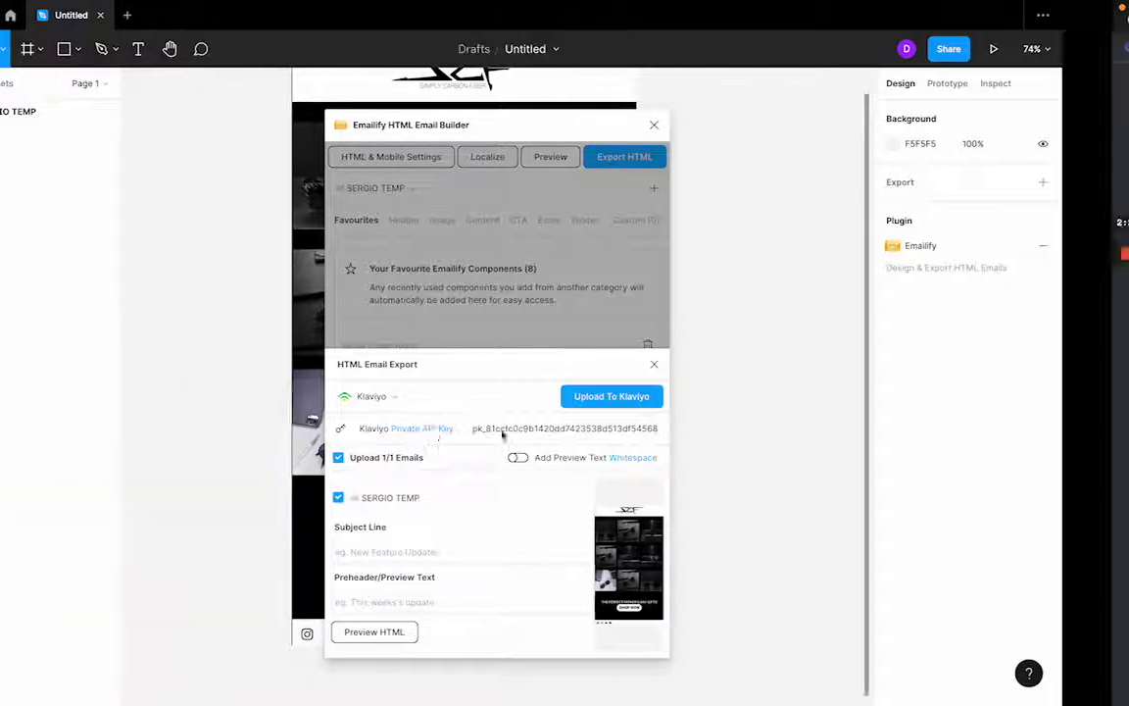
pyautogui.click(502, 433)
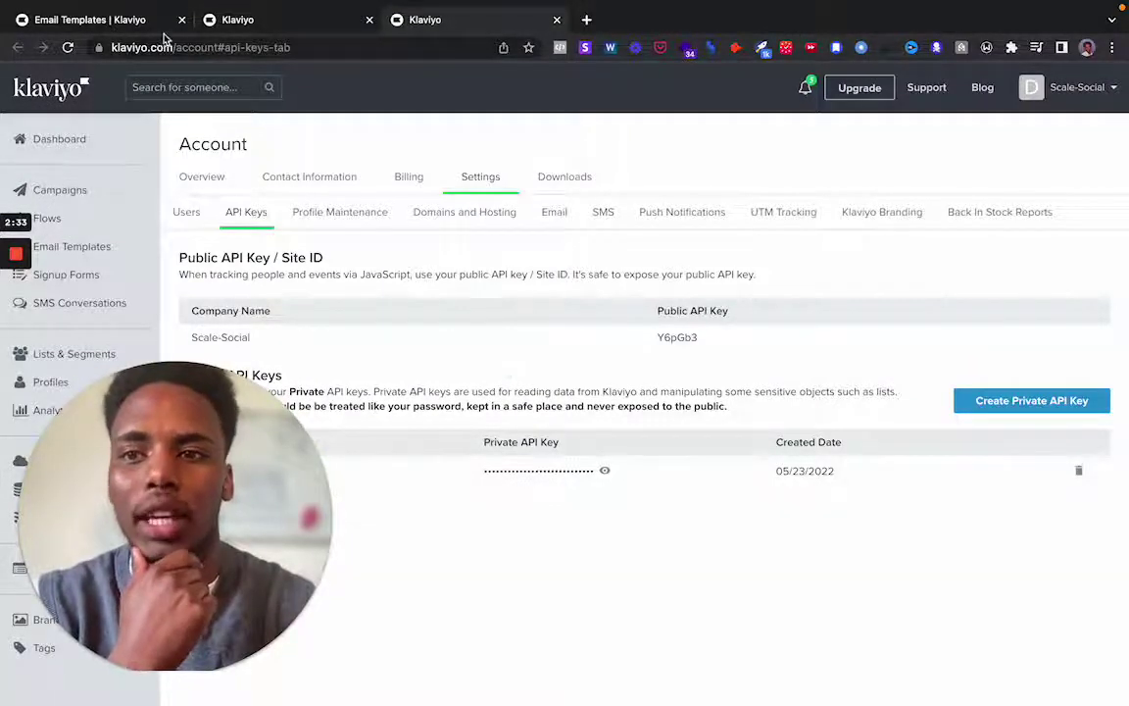
# - Go to the Scale-Social account's Settings > API Keys page in Klaviyo
pyautogui.click(1074, 92)
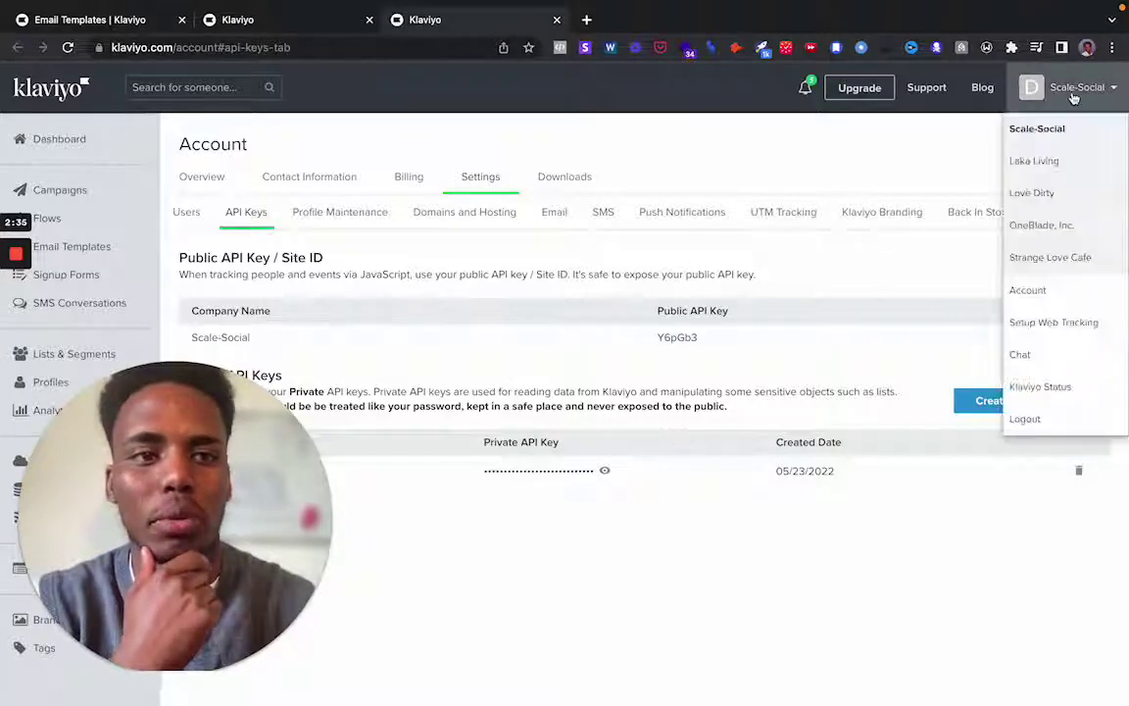
pyautogui.click(1033, 292)
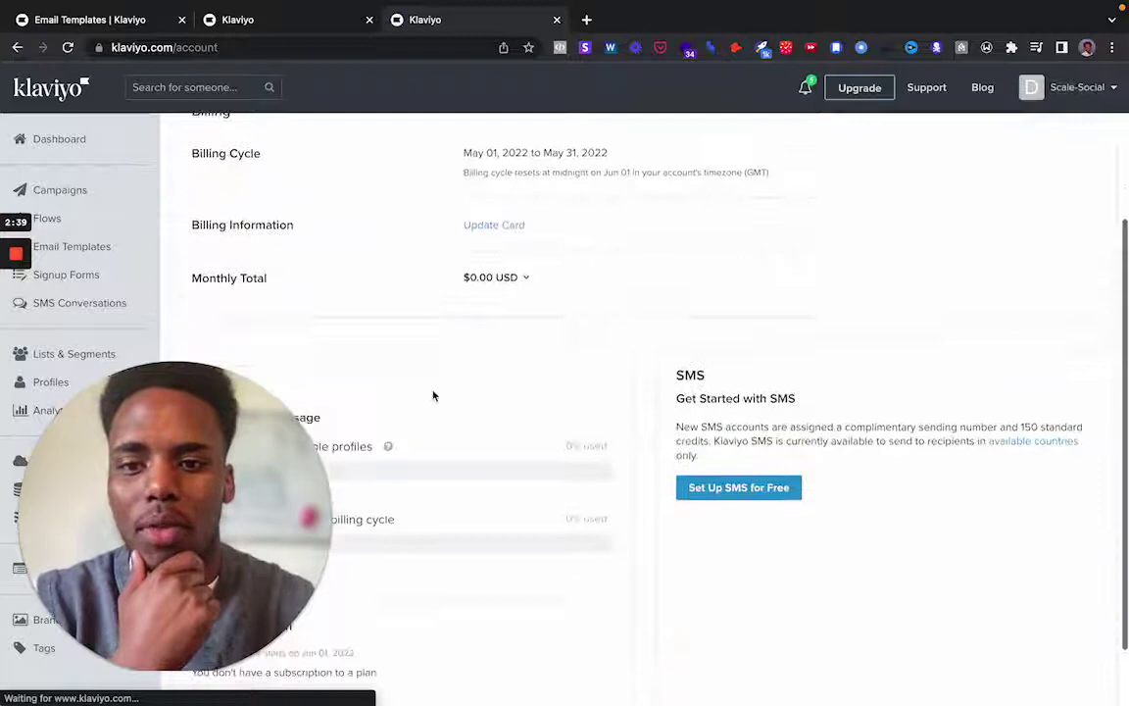
pyautogui.click(480, 182)
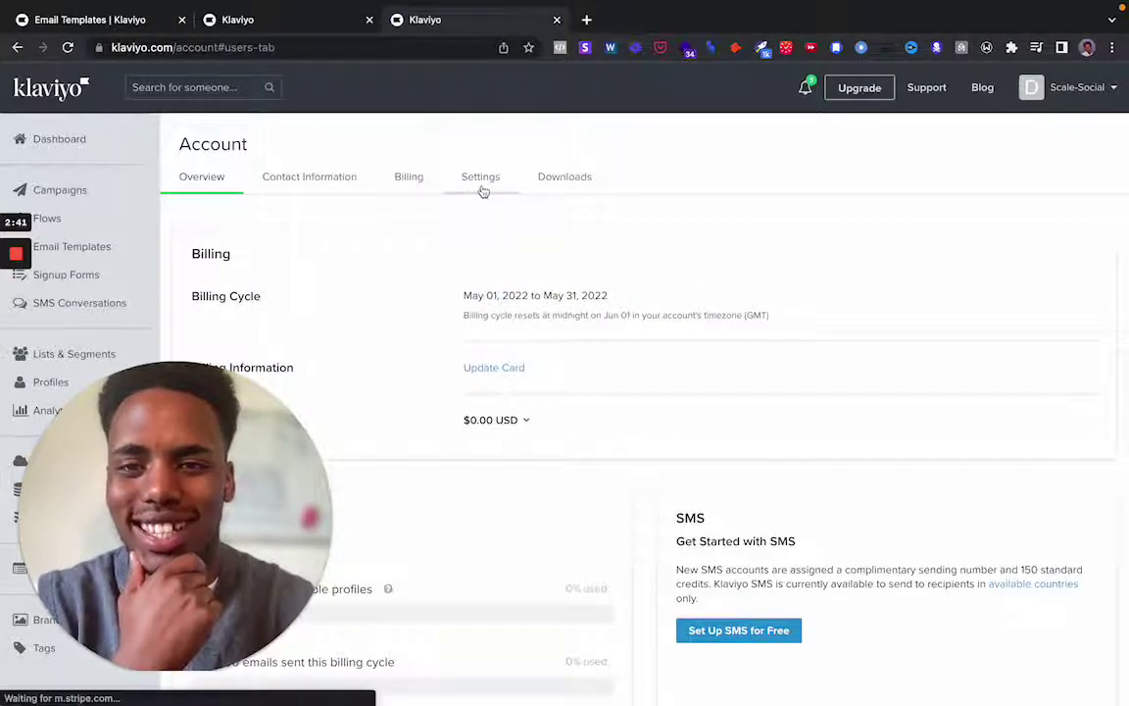
pyautogui.click(244, 222)
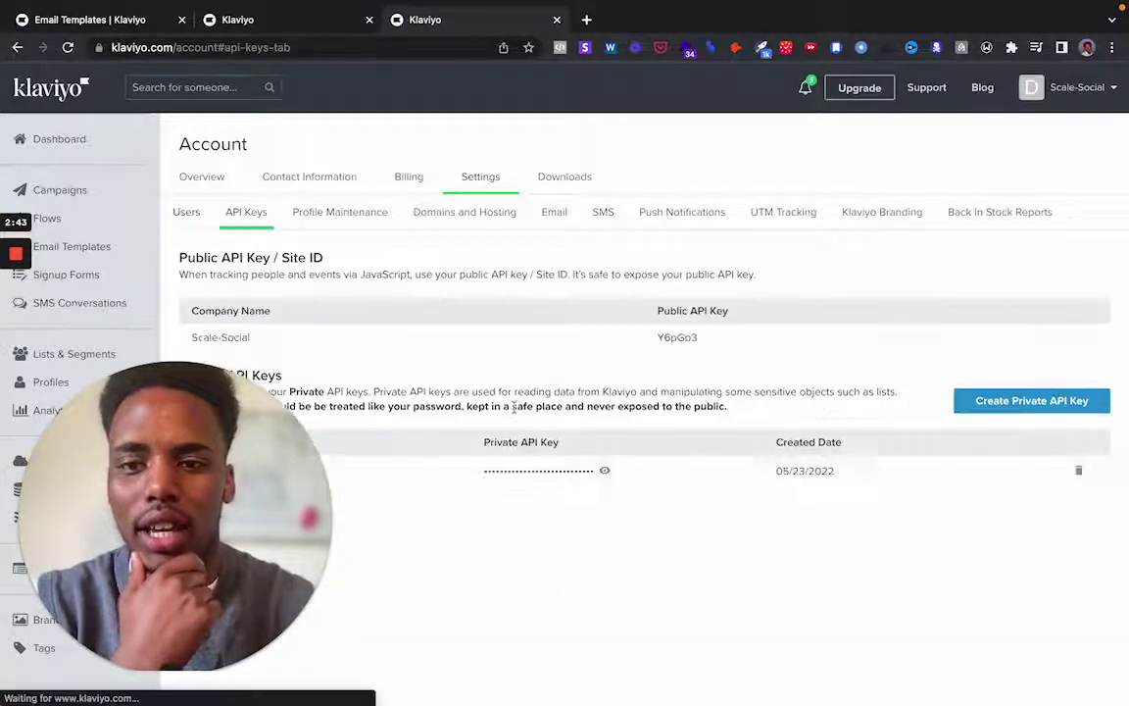
# - Reveal and copy the private API key, then upload the email to Klaviyo from Emailify
pyautogui.click(604, 471)
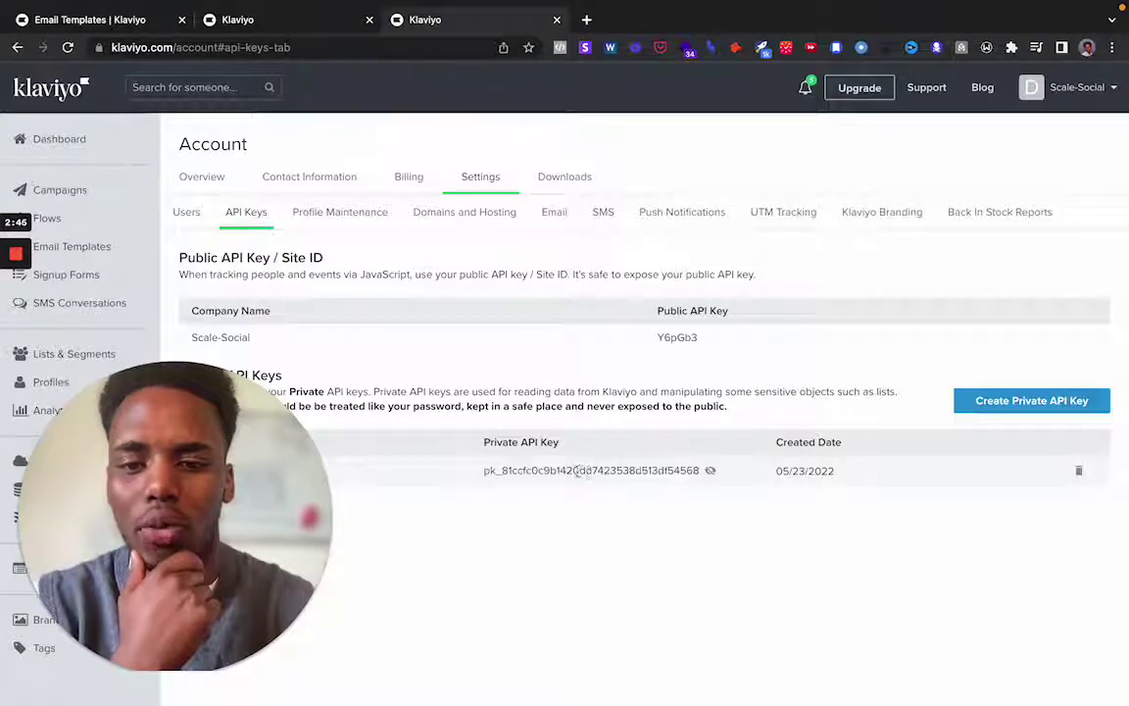
pyautogui.doubleClick(620, 470)
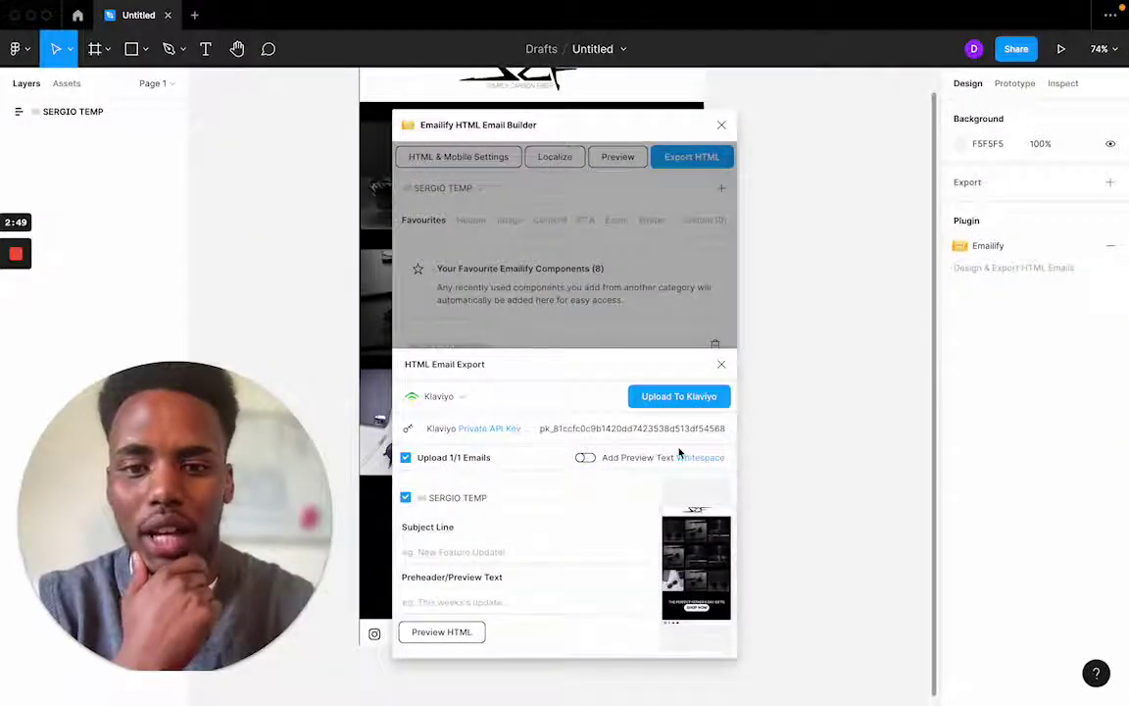
pyautogui.click(672, 398)
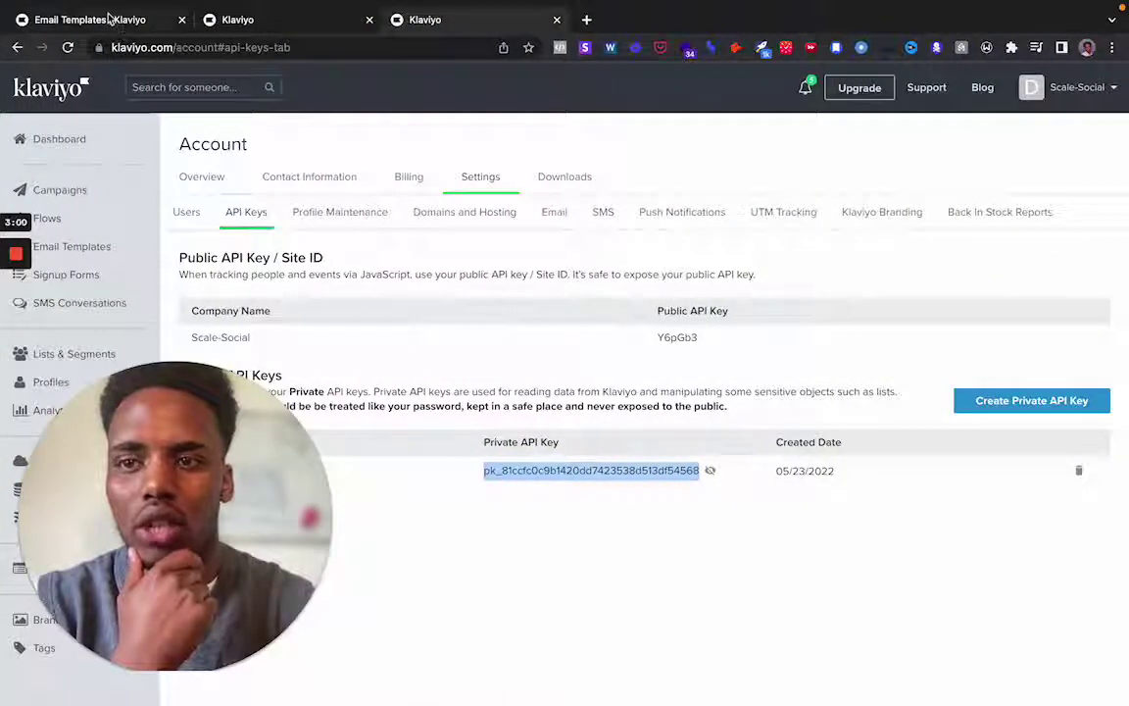
# - Open the SERGIO TEMP email template and scroll through its HTML
pyautogui.click(110, 18)
pyautogui.scroll(-1, 392, 304)
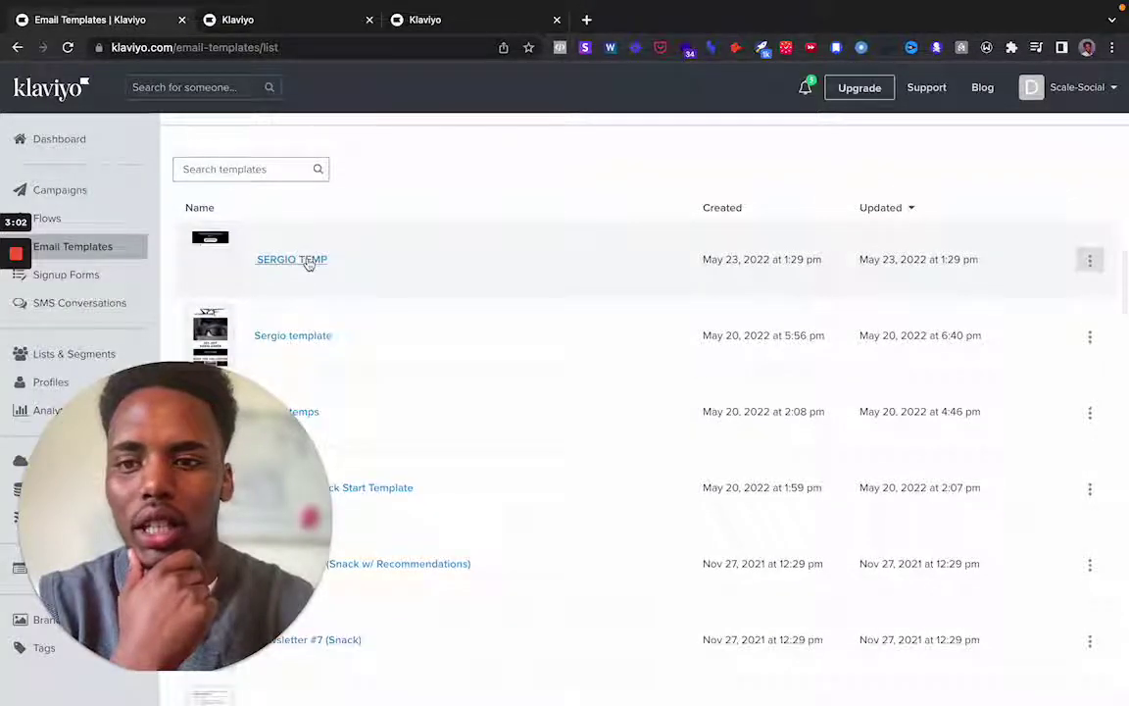
pyautogui.click(308, 261)
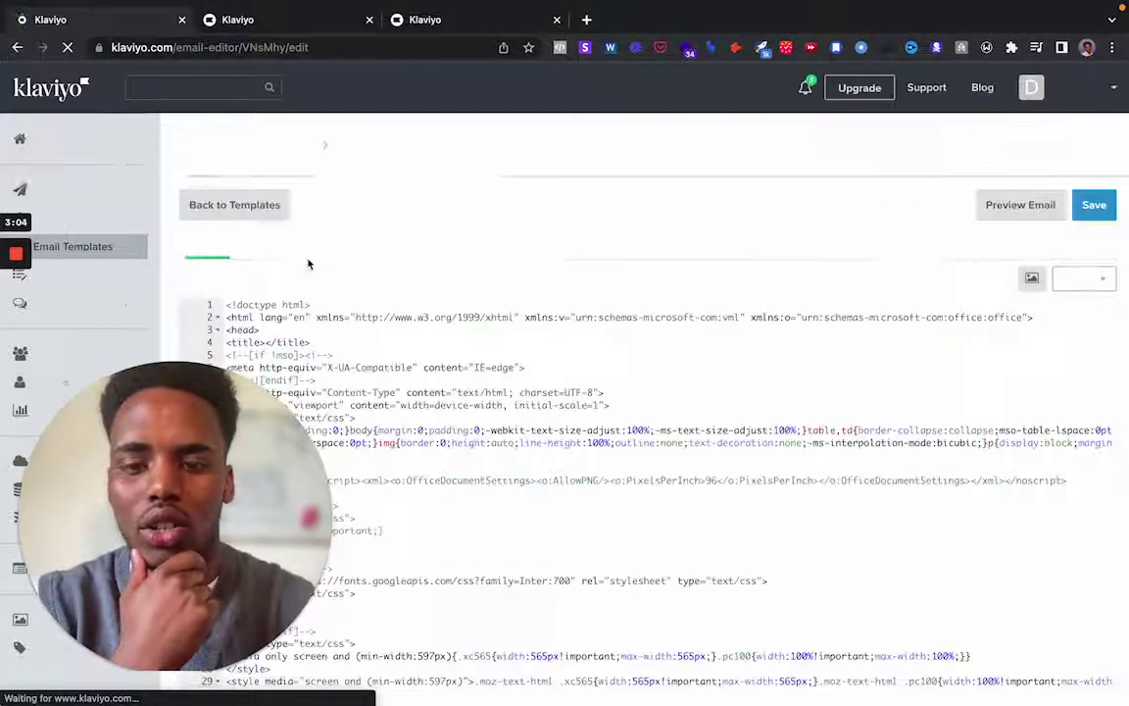
pyautogui.scroll(-2, 461, 338)
pyautogui.scroll(-2, 460, 339)
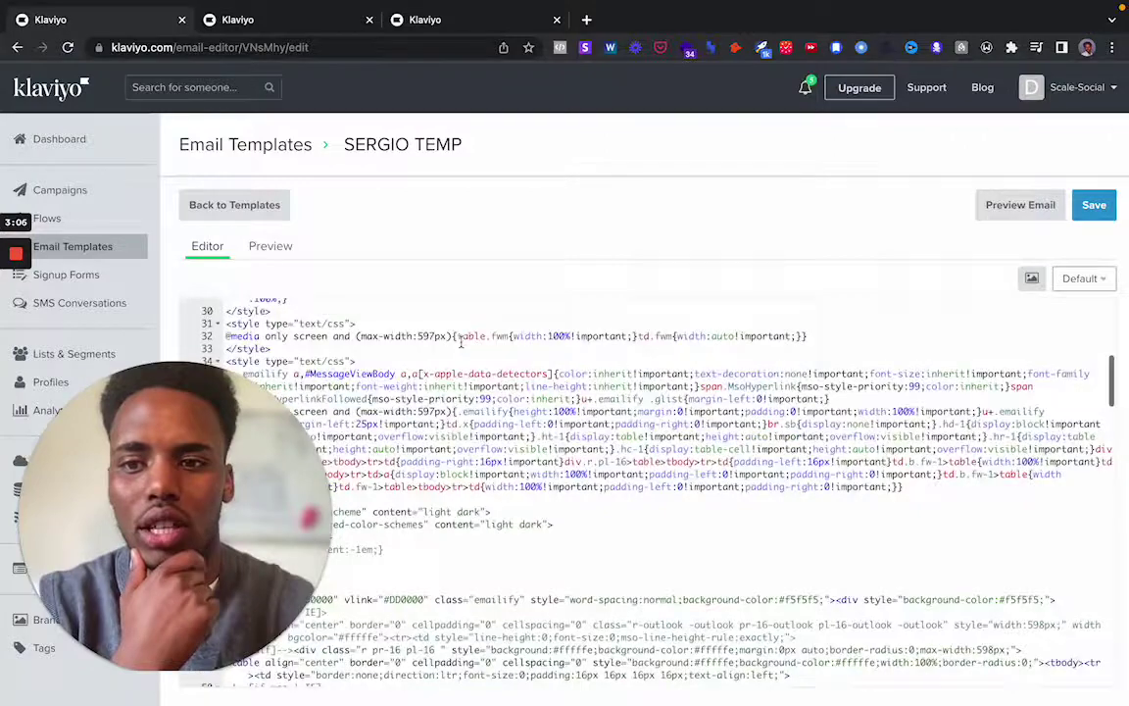
pyautogui.scroll(-2, 460, 338)
pyautogui.scroll(-2, 460, 338)
pyautogui.scroll(-3, 461, 338)
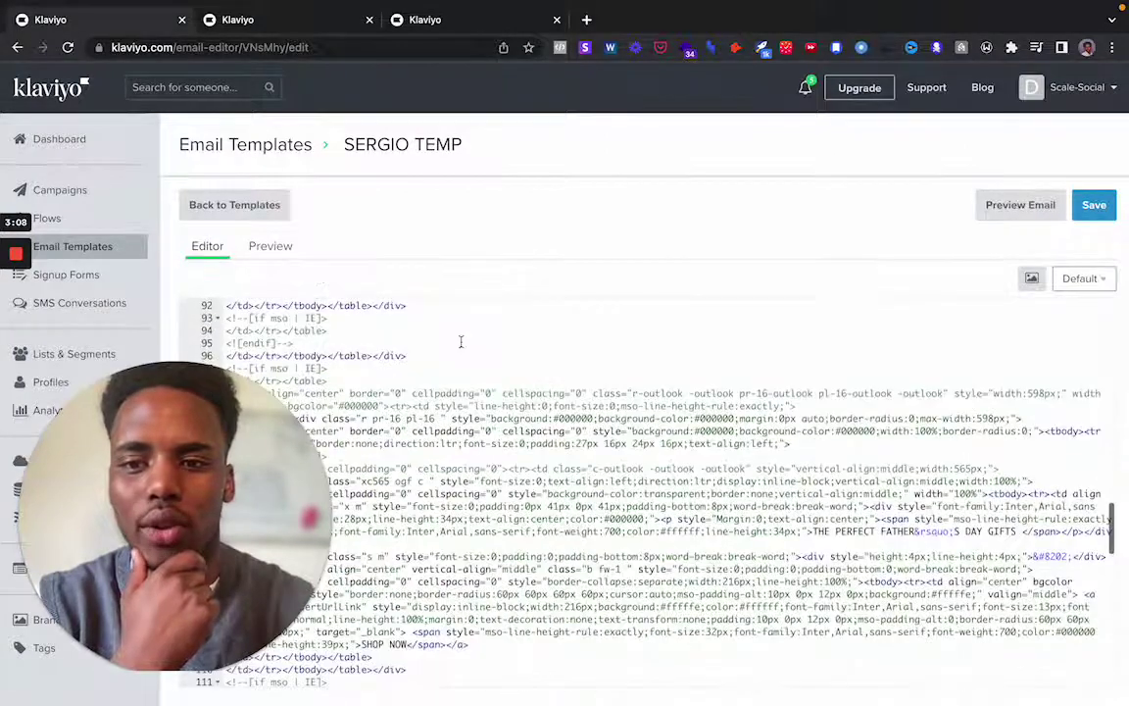
# - Preview the rendered Father's Day sunglasses email and scroll through it from logo to footer
pyautogui.click(280, 247)
pyautogui.scroll(-2, 585, 495)
pyautogui.scroll(-2, 585, 494)
pyautogui.scroll(-3, 585, 495)
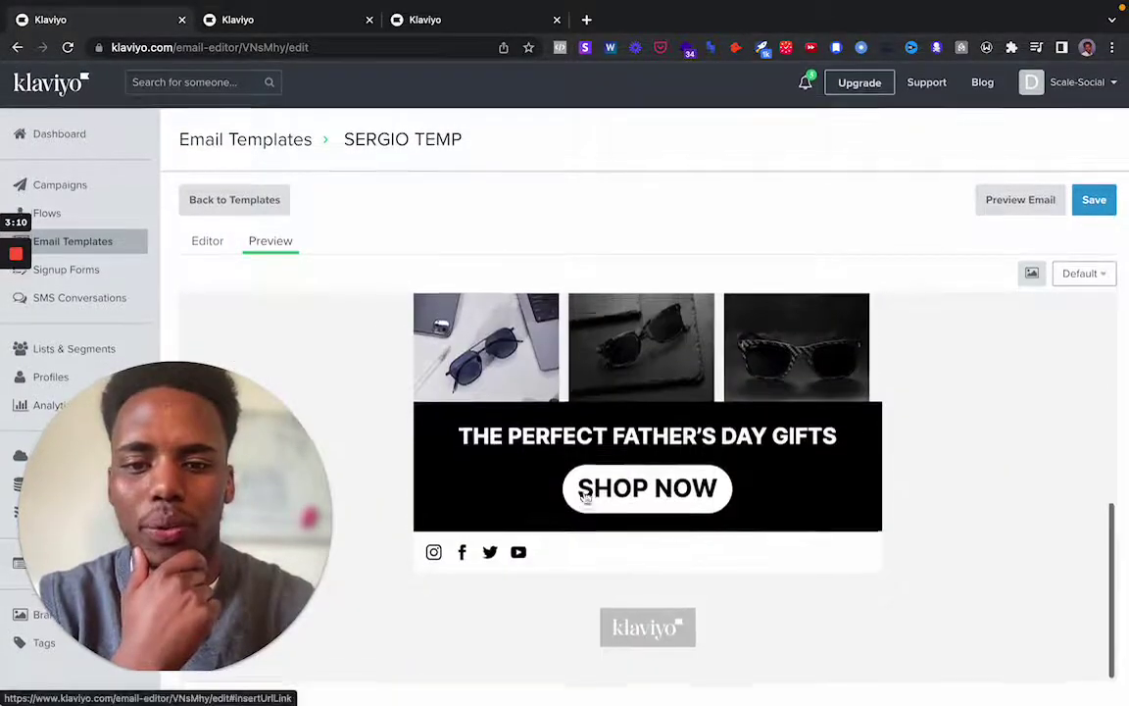
pyautogui.scroll(-3, 585, 497)
pyautogui.scroll(-2, 585, 497)
pyautogui.scroll(-2, 585, 497)
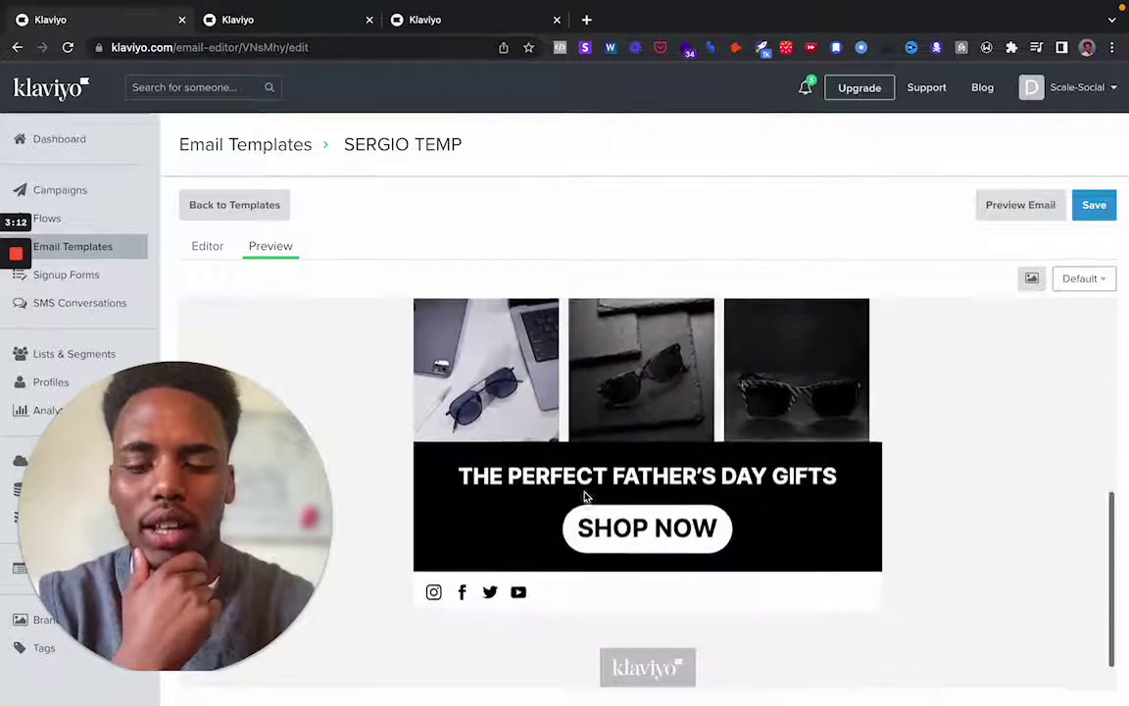
pyautogui.scroll(2, 585, 496)
pyautogui.scroll(3, 585, 497)
pyautogui.scroll(1, 585, 496)
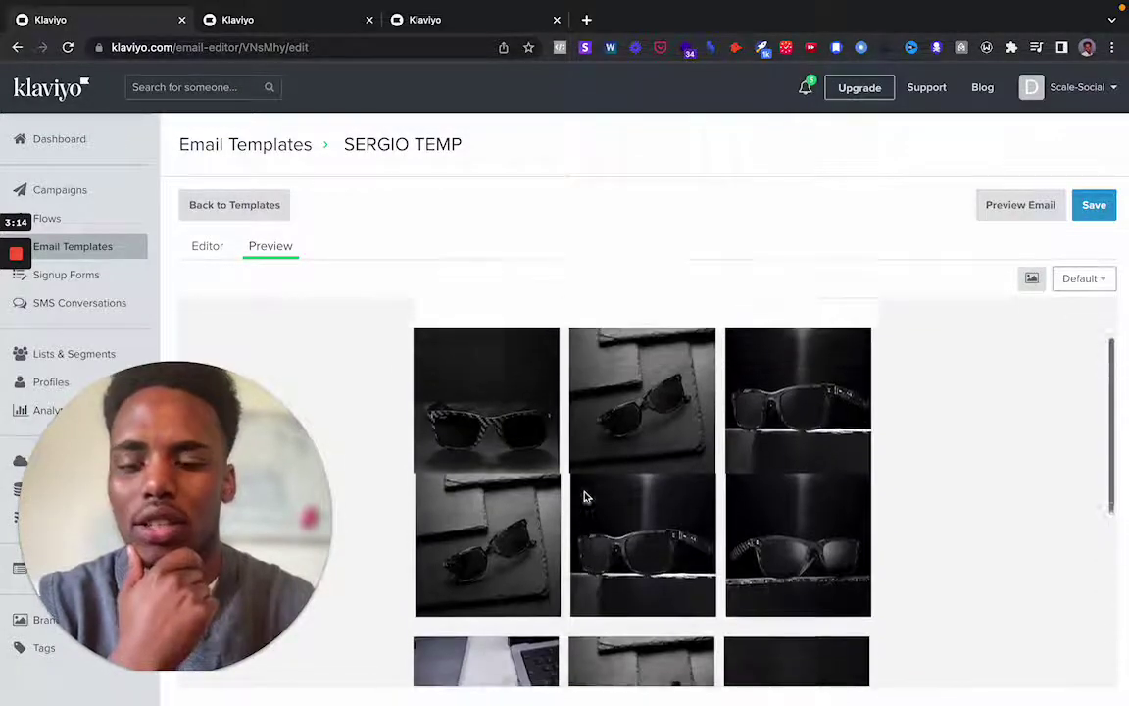
pyautogui.scroll(2, 585, 497)
pyautogui.scroll(-3, 585, 497)
pyautogui.scroll(-3, 585, 497)
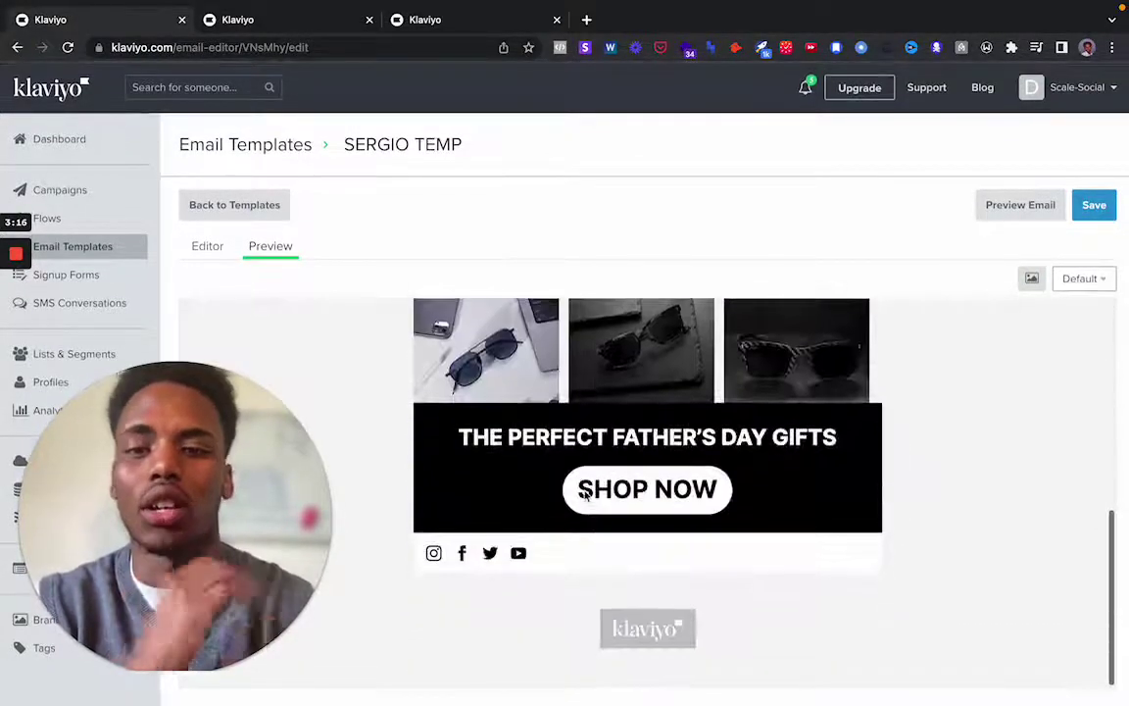
pyautogui.scroll(2, 585, 497)
pyautogui.scroll(5, 585, 497)
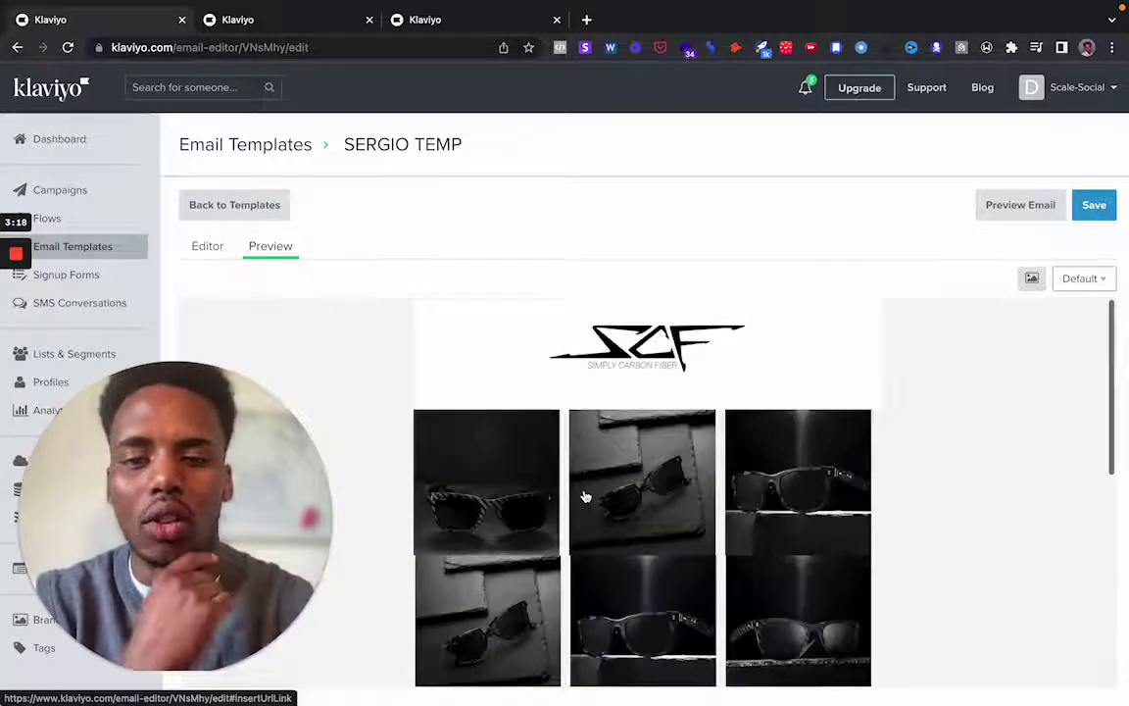
pyautogui.scroll(-1, 620, 458)
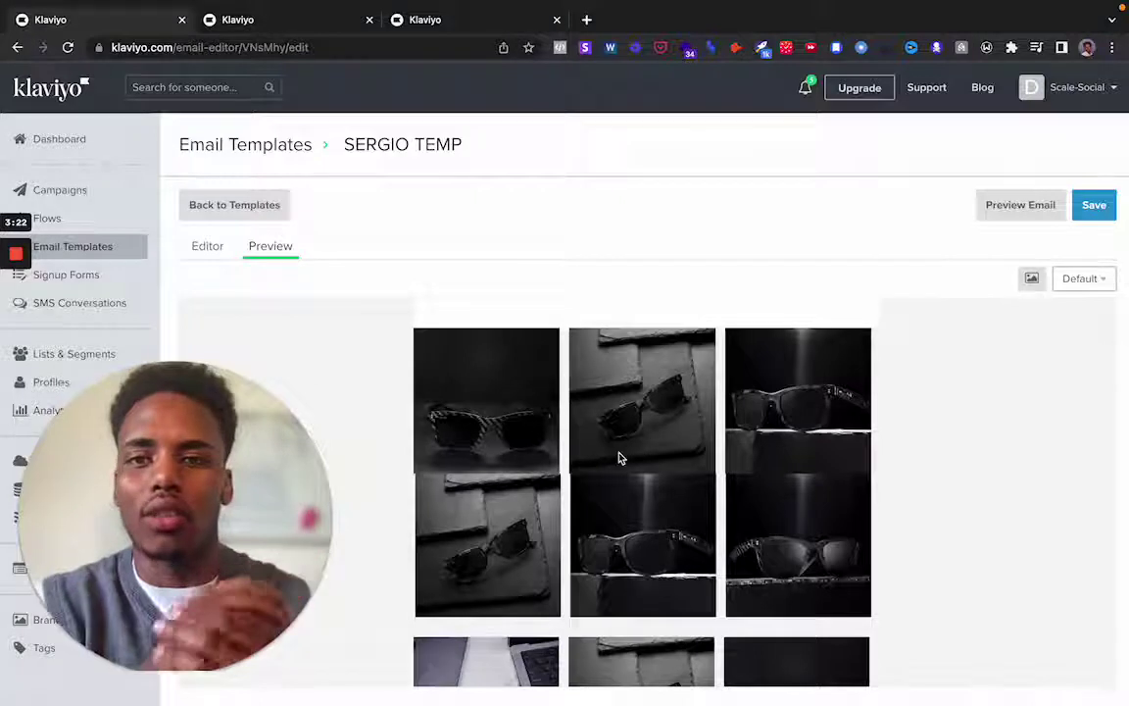
pyautogui.scroll(-2, 620, 458)
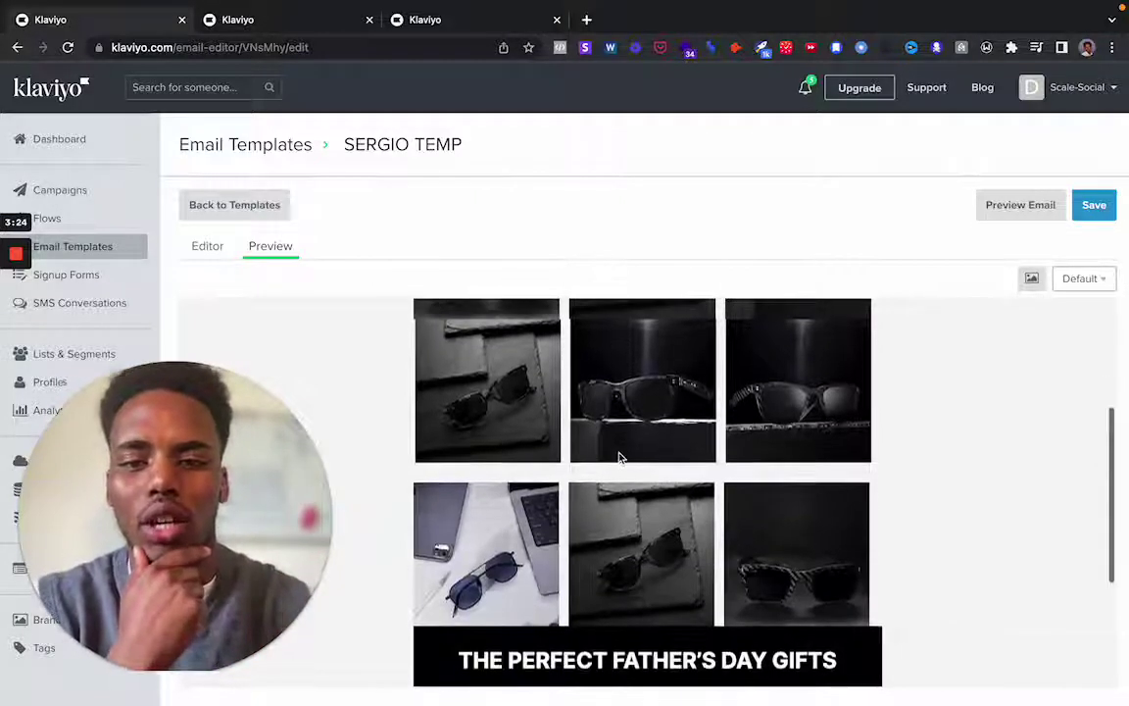
pyautogui.scroll(-1, 619, 457)
pyautogui.scroll(-1, 619, 457)
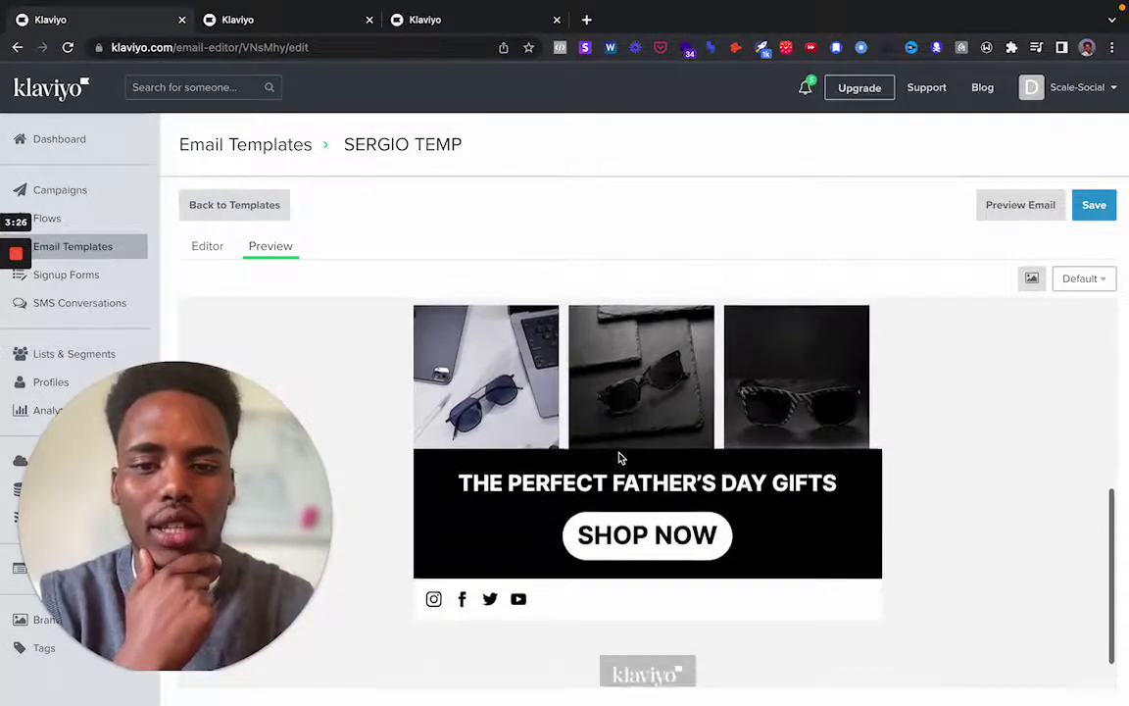
pyautogui.scroll(1, 620, 458)
pyautogui.scroll(2, 619, 458)
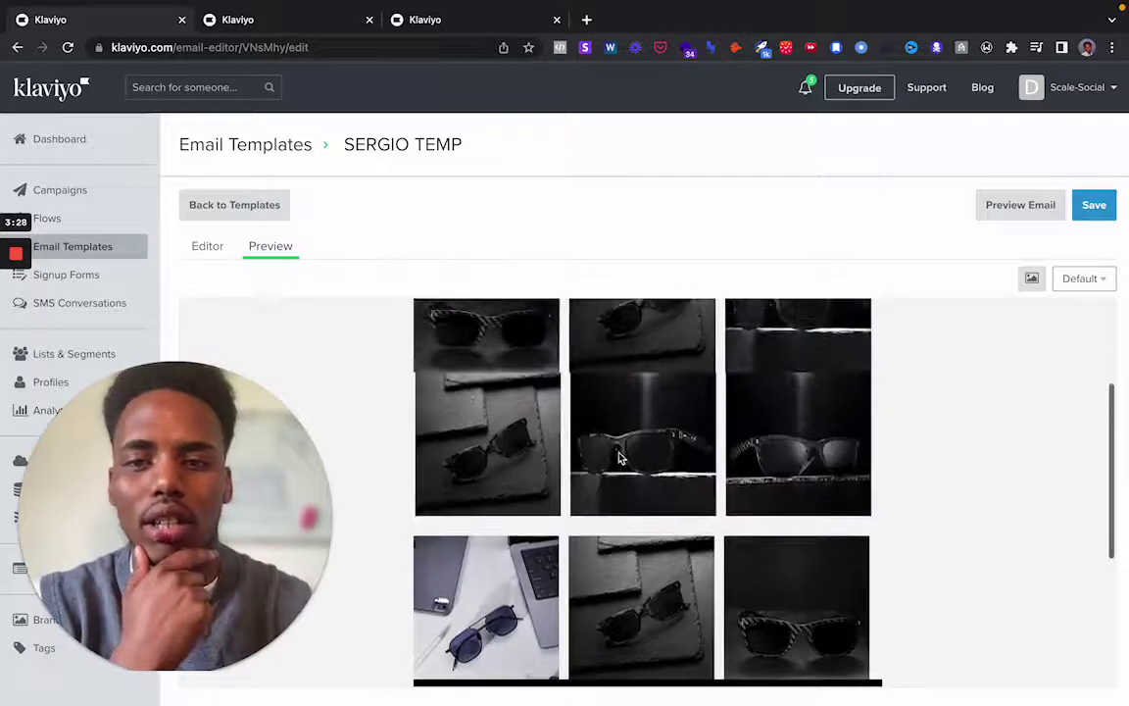